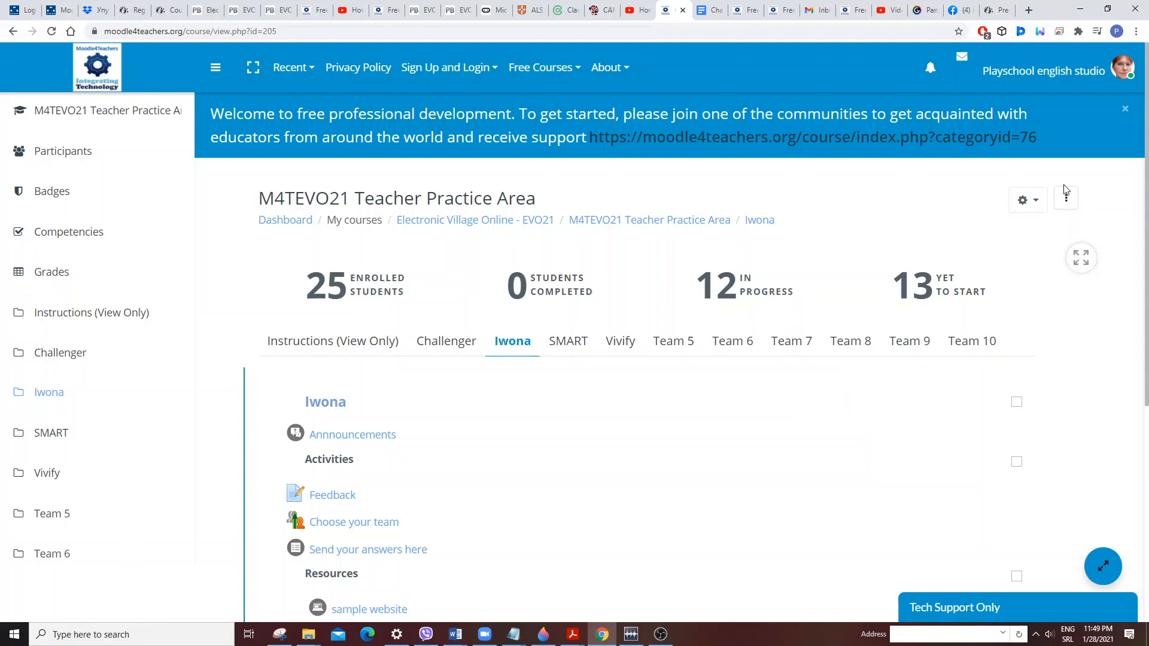
Turn editing on for the course.
{"action": "left_click", "coordinate": [1066, 199]}
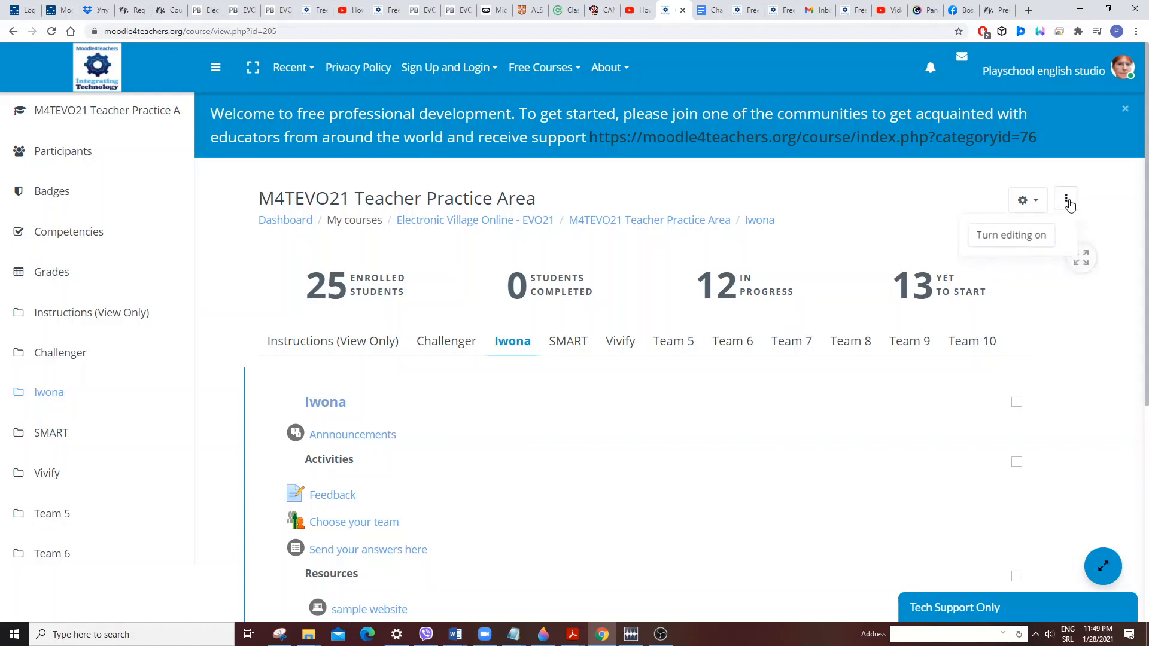
{"action": "left_click", "coordinate": [1011, 240]}
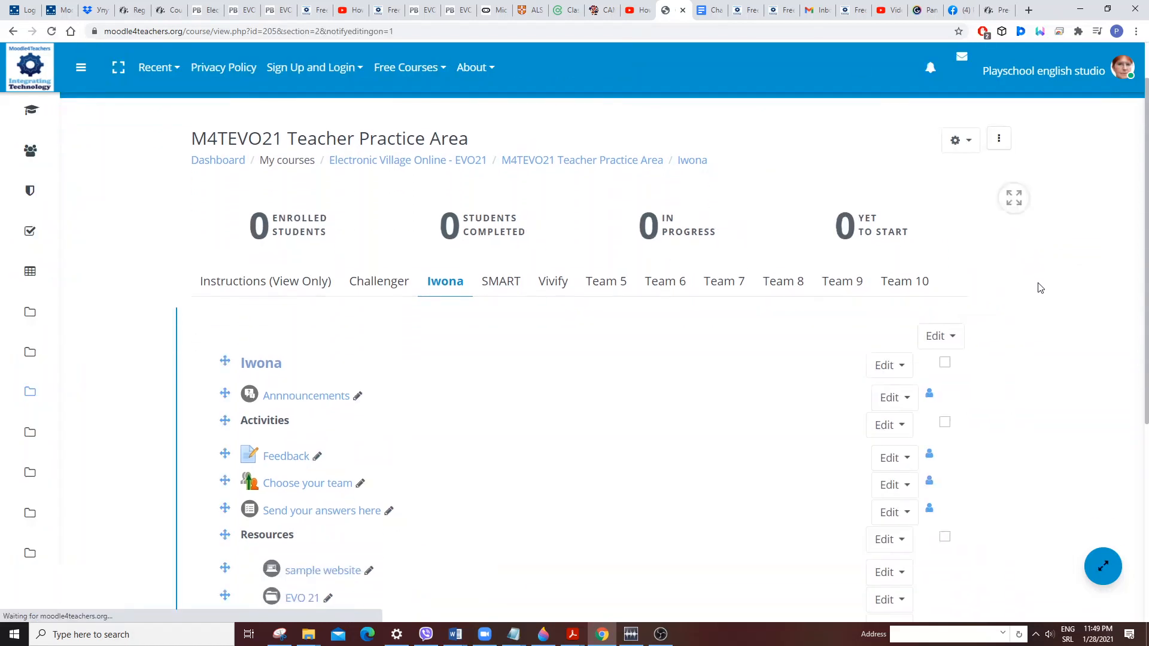
Open the activity chooser for the Iwona section and browse its All, Activities and Resources tabs.
{"action": "scroll", "coordinate": [1040, 288], "scroll_direction": "down", "scroll_amount": 5}
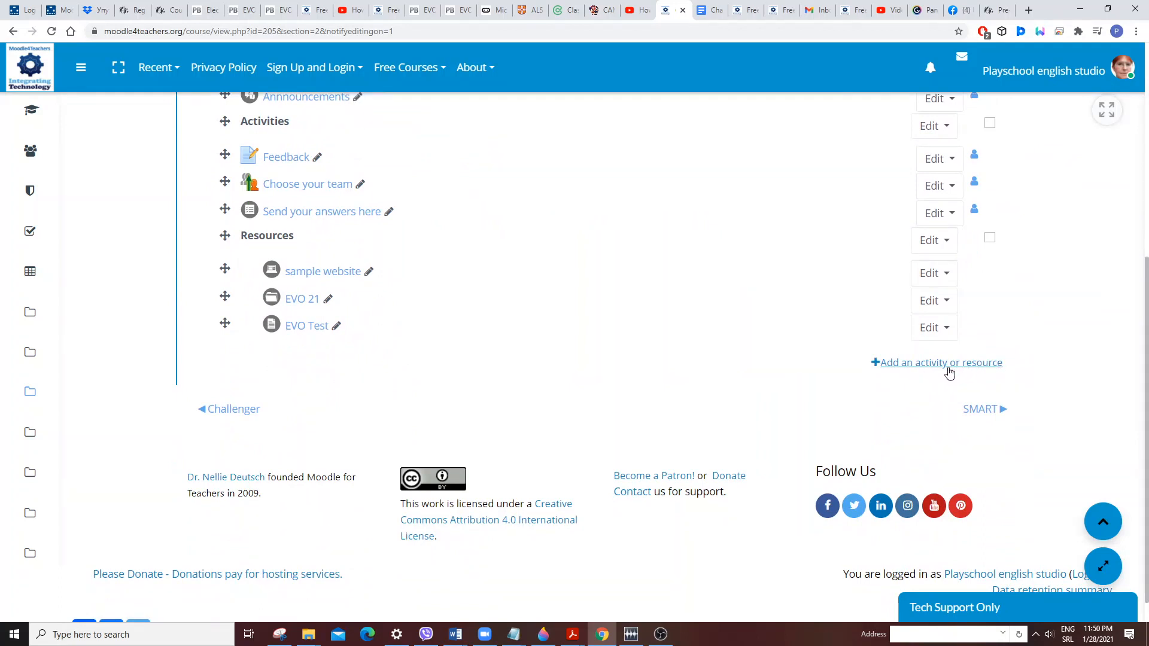
{"action": "left_click", "coordinate": [949, 369]}
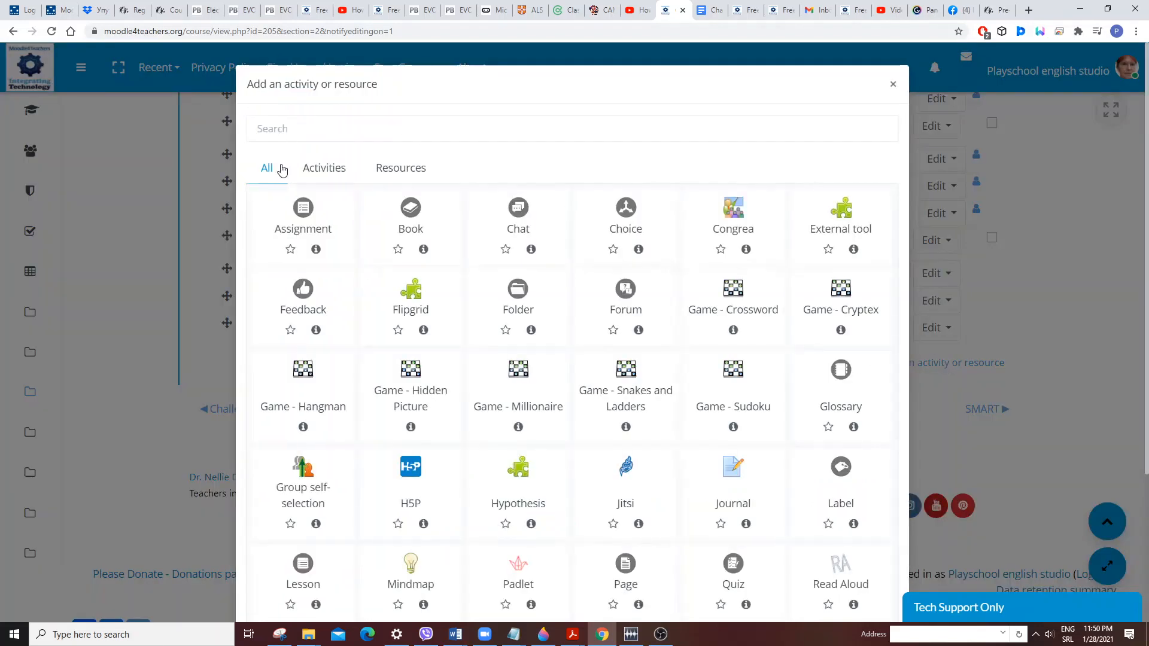
{"action": "scroll", "coordinate": [305, 154], "scroll_direction": "down", "scroll_amount": 1}
{"action": "scroll", "coordinate": [317, 158], "scroll_direction": "down", "scroll_amount": 3}
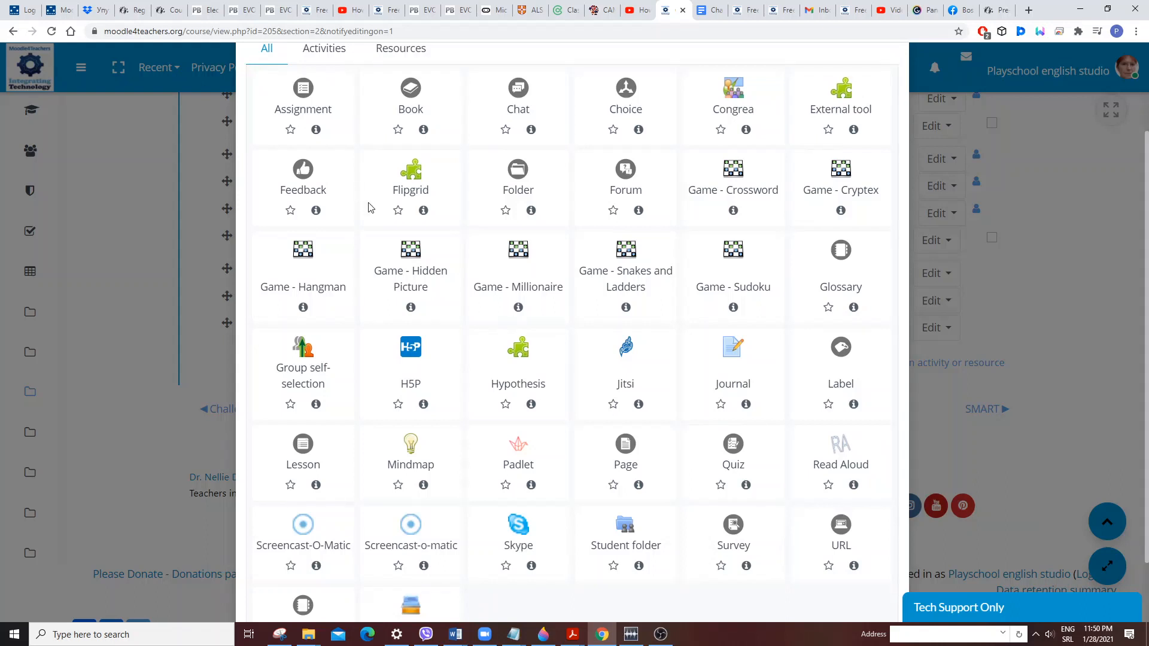
{"action": "scroll", "coordinate": [367, 202], "scroll_direction": "up", "scroll_amount": 2}
{"action": "scroll", "coordinate": [354, 189], "scroll_direction": "up", "scroll_amount": 2}
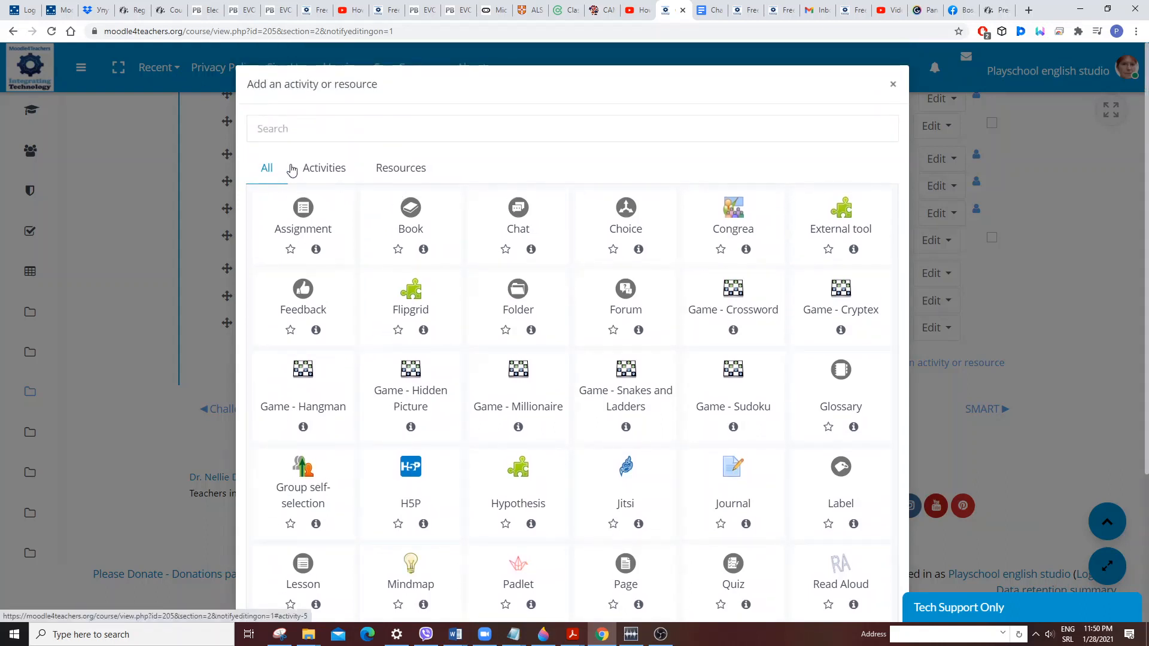
{"action": "left_click", "coordinate": [335, 172]}
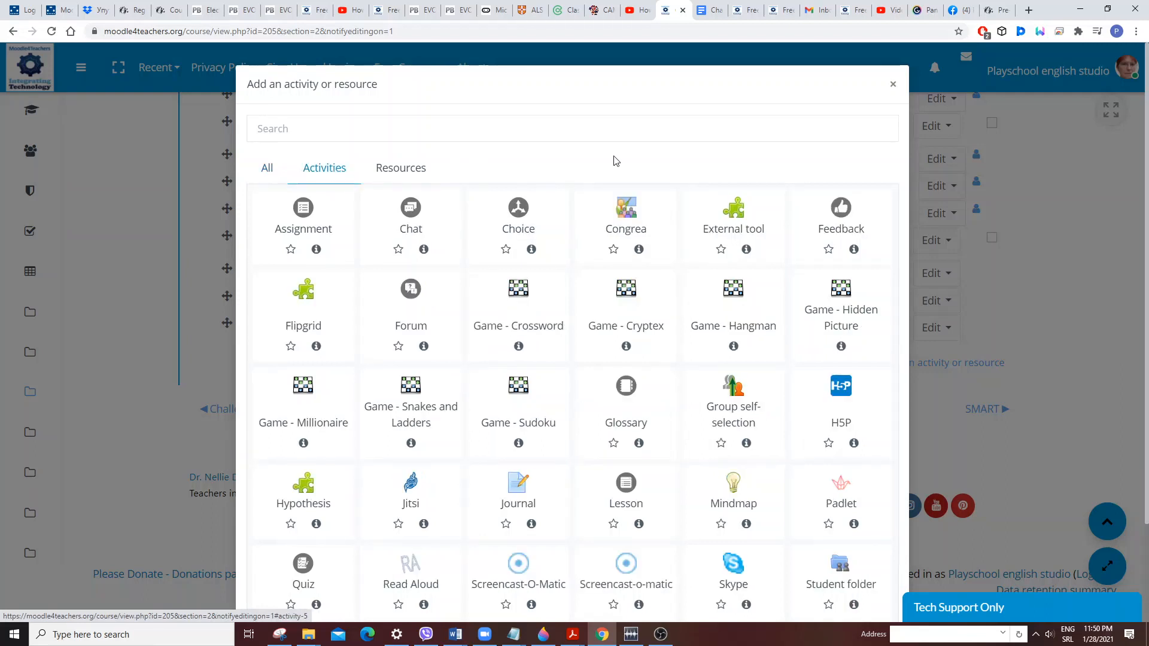
{"action": "left_click", "coordinate": [395, 168]}
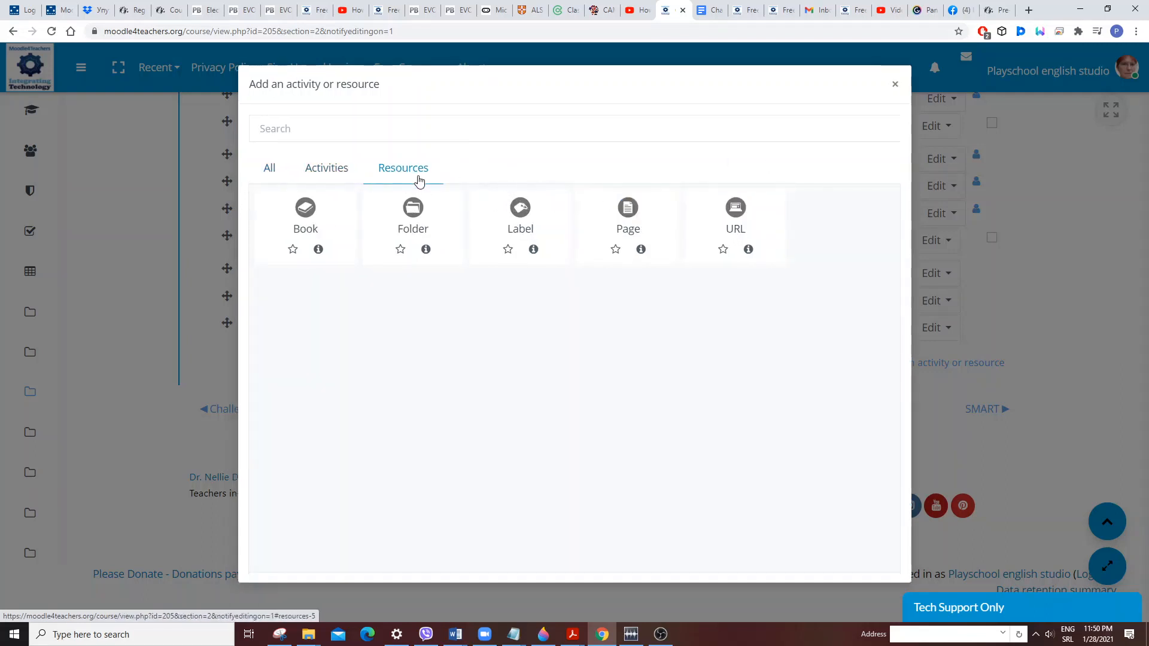
{"action": "left_click", "coordinate": [335, 171]}
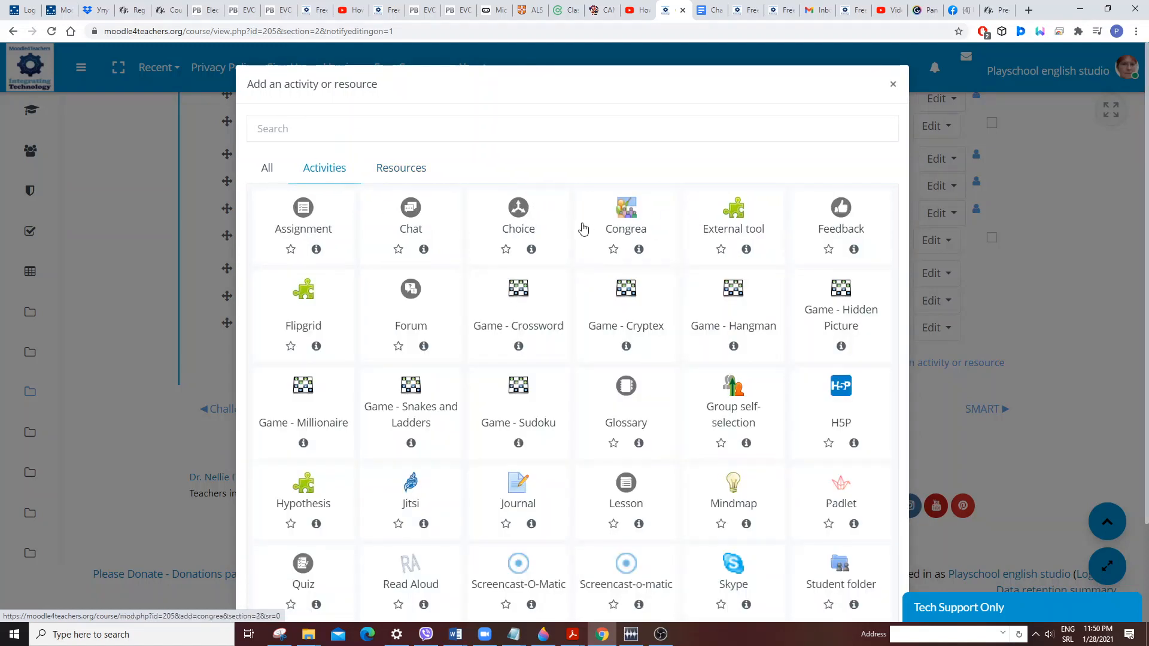
{"action": "scroll", "coordinate": [579, 229], "scroll_direction": "down", "scroll_amount": 1}
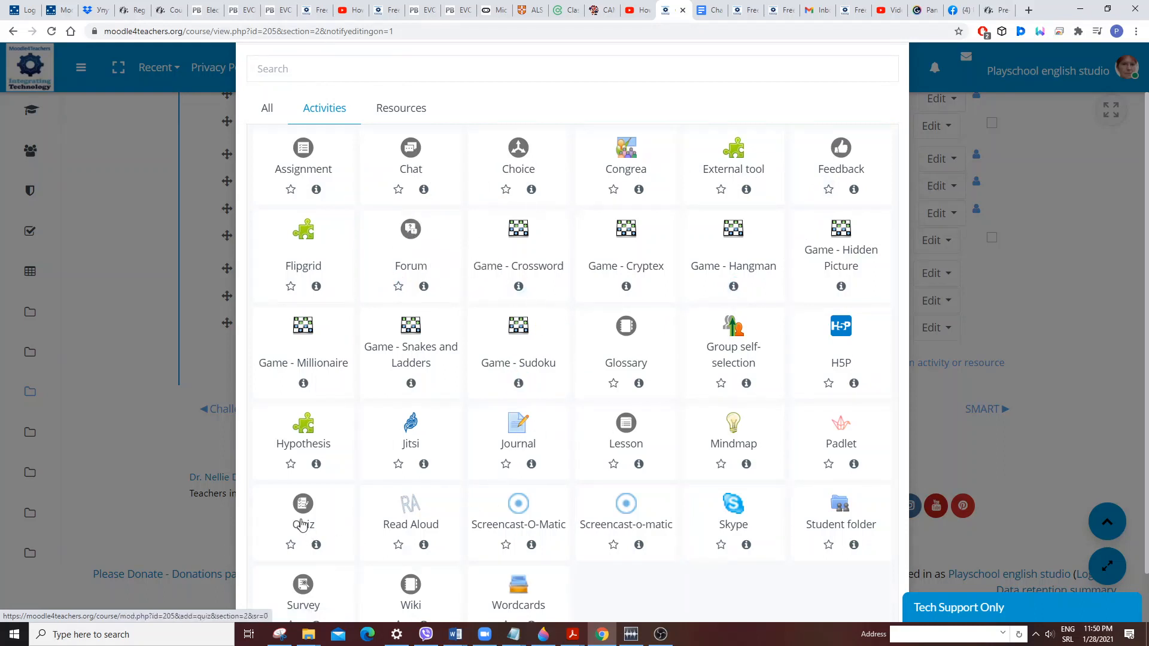
Add a new Quiz to the section and name it "What do we have to know about Moodle?".
{"action": "left_click", "coordinate": [299, 515]}
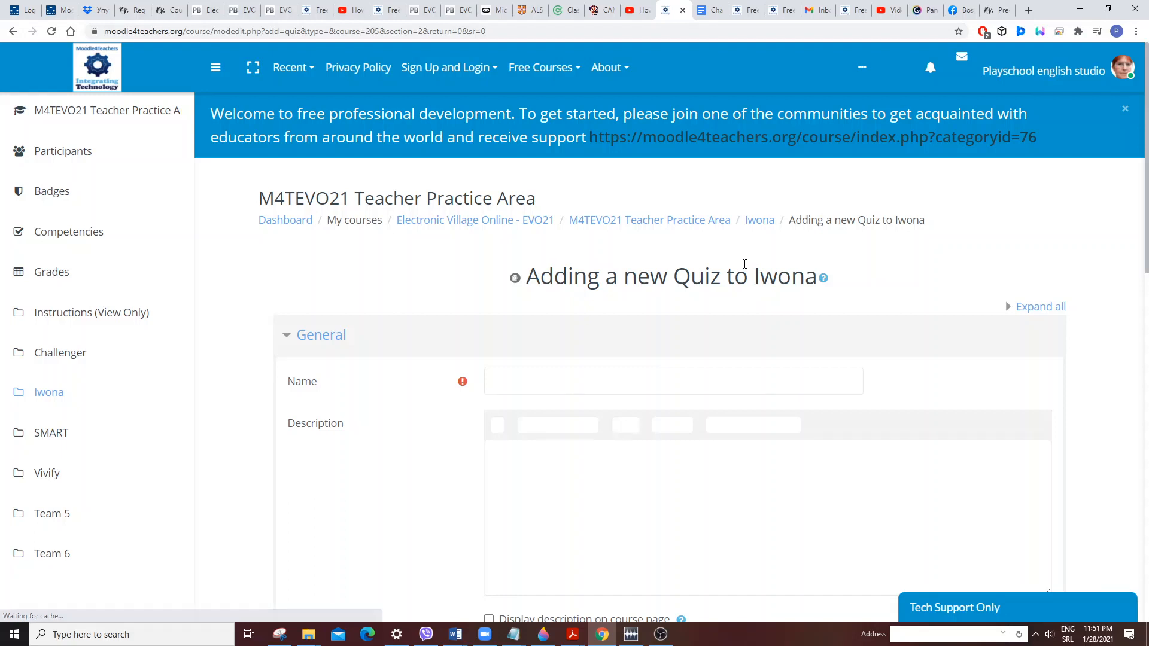
{"action": "scroll", "coordinate": [742, 262], "scroll_direction": "down", "scroll_amount": 1}
{"action": "scroll", "coordinate": [735, 261], "scroll_direction": "down", "scroll_amount": 1}
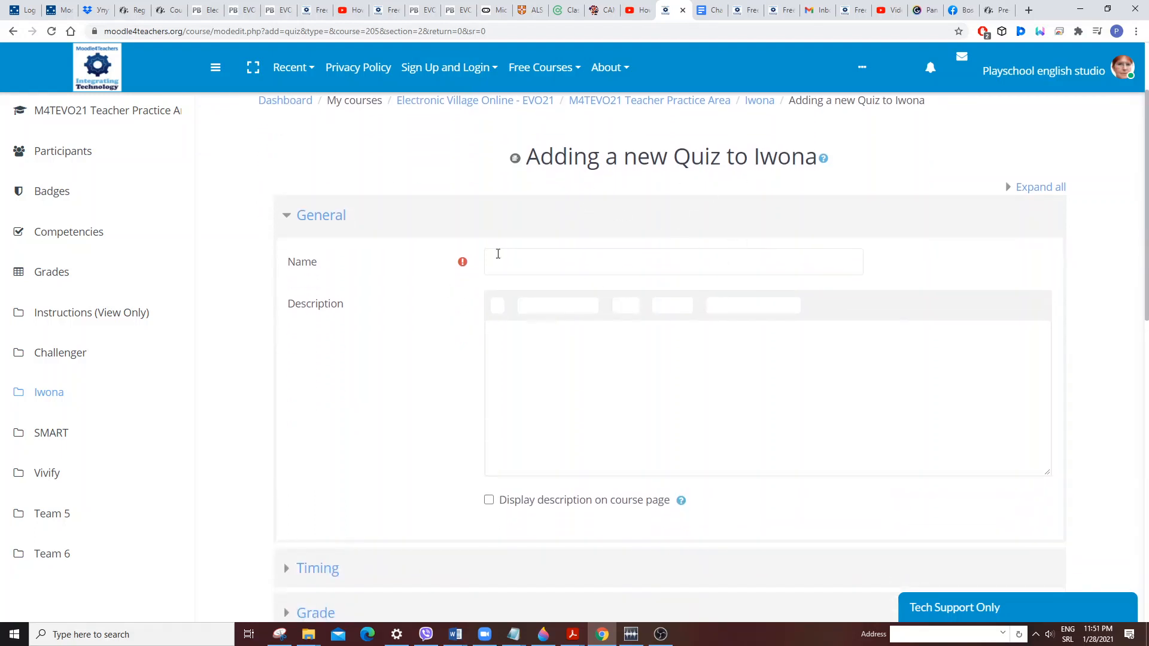
{"action": "left_click", "coordinate": [498, 262]}
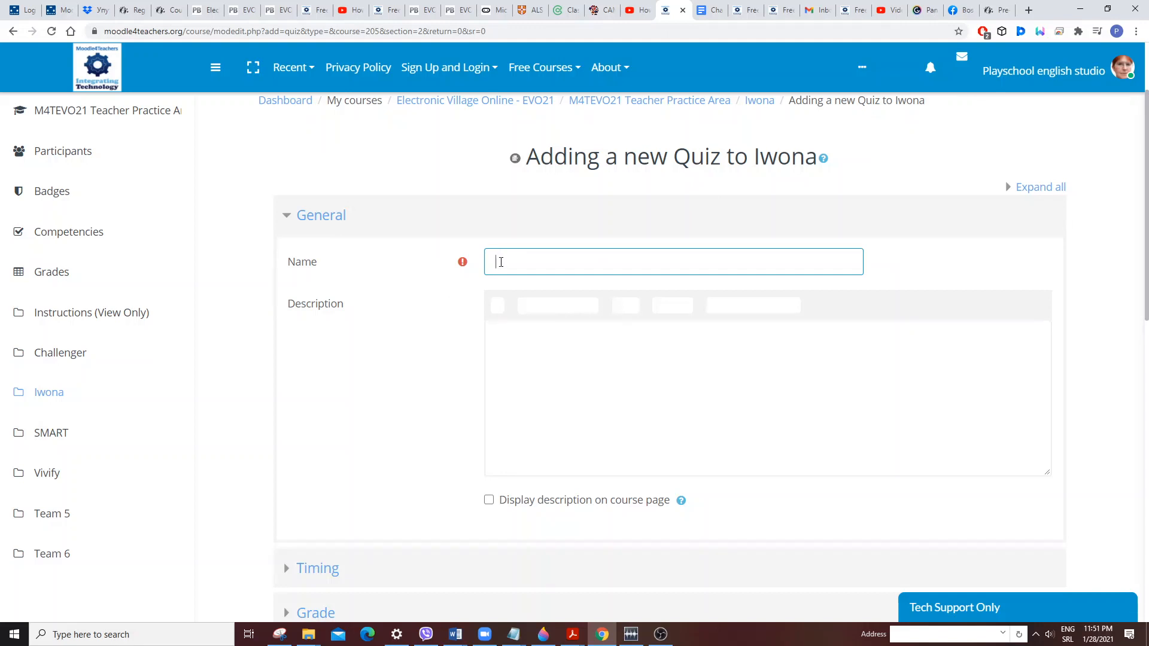
{"action": "type", "text": "What do we have to know about"}
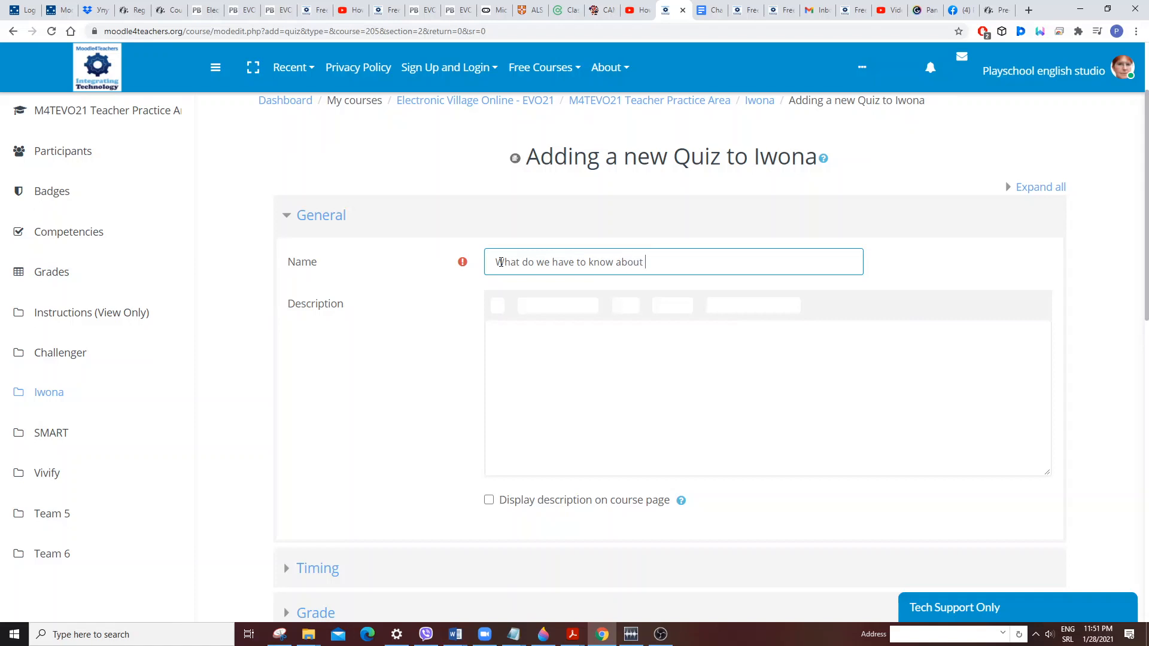
{"action": "type", "text": " Moodle?"}
Enter the description "The quiz will help participants to revise important things about this platform.".
{"action": "left_click", "coordinate": [501, 339]}
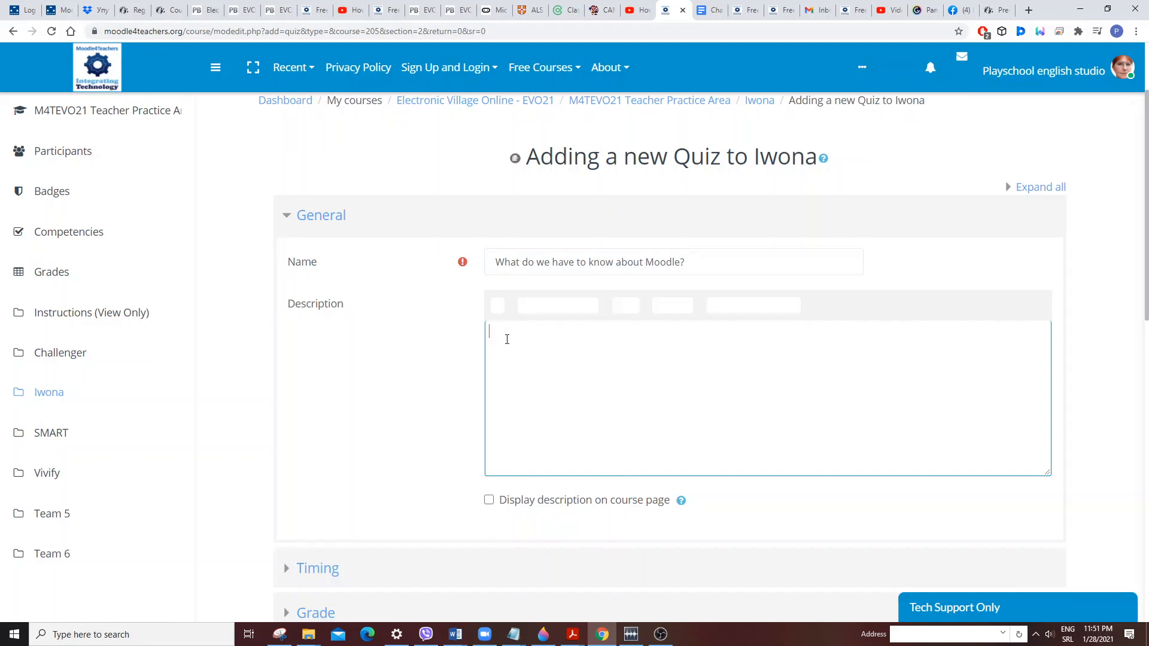
{"action": "type", "text": "The quiz will help participants"}
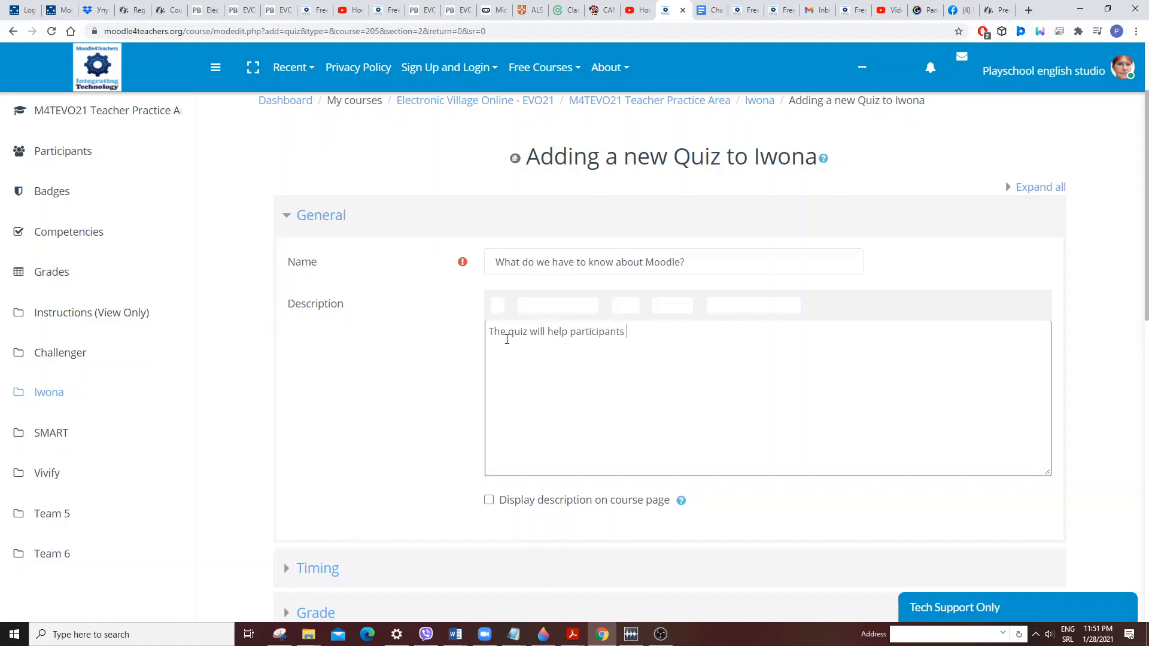
{"action": "type", "text": " to revise importnat things"}
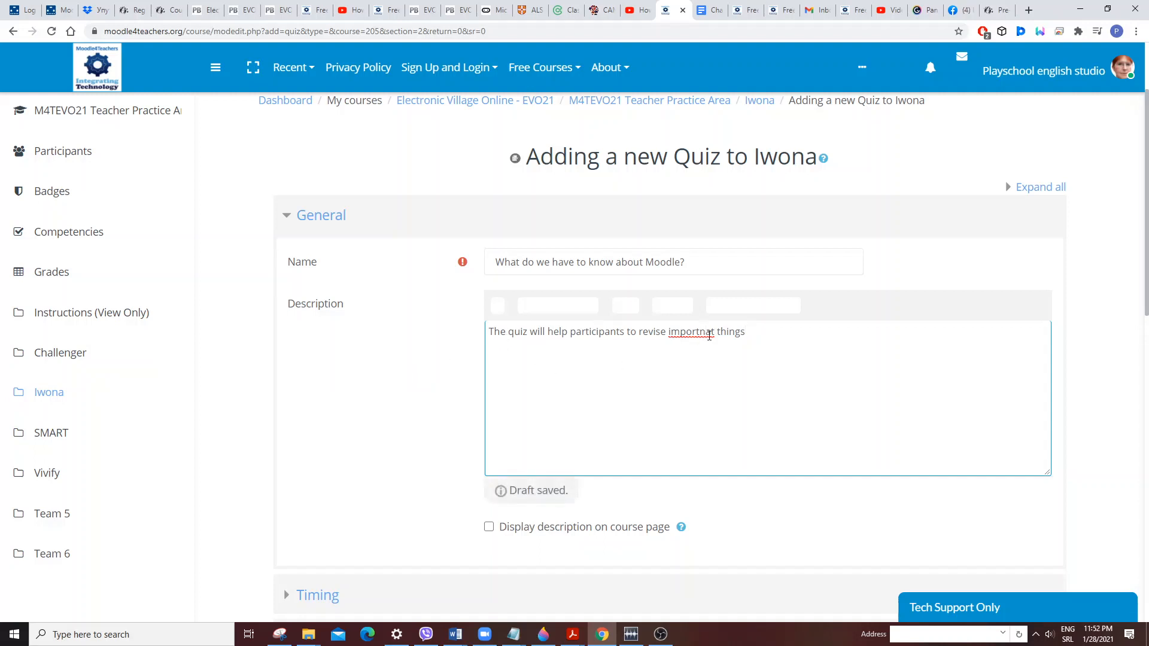
{"action": "key", "text": "BackSpace"}
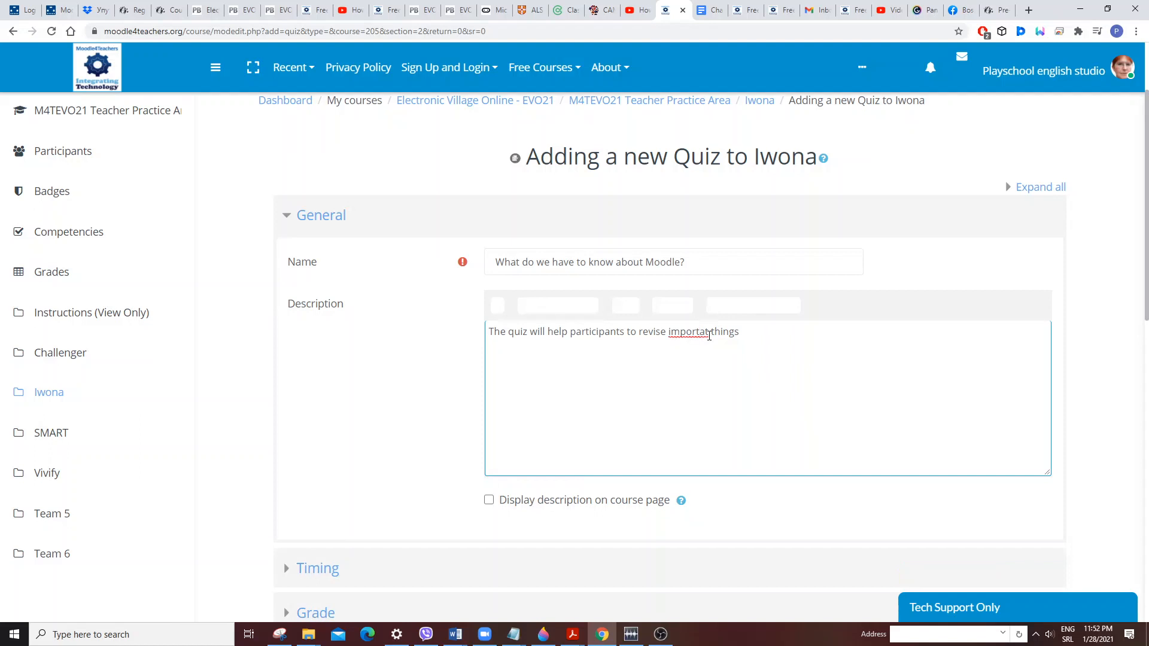
{"action": "type", "text": "ngs about this pla"}
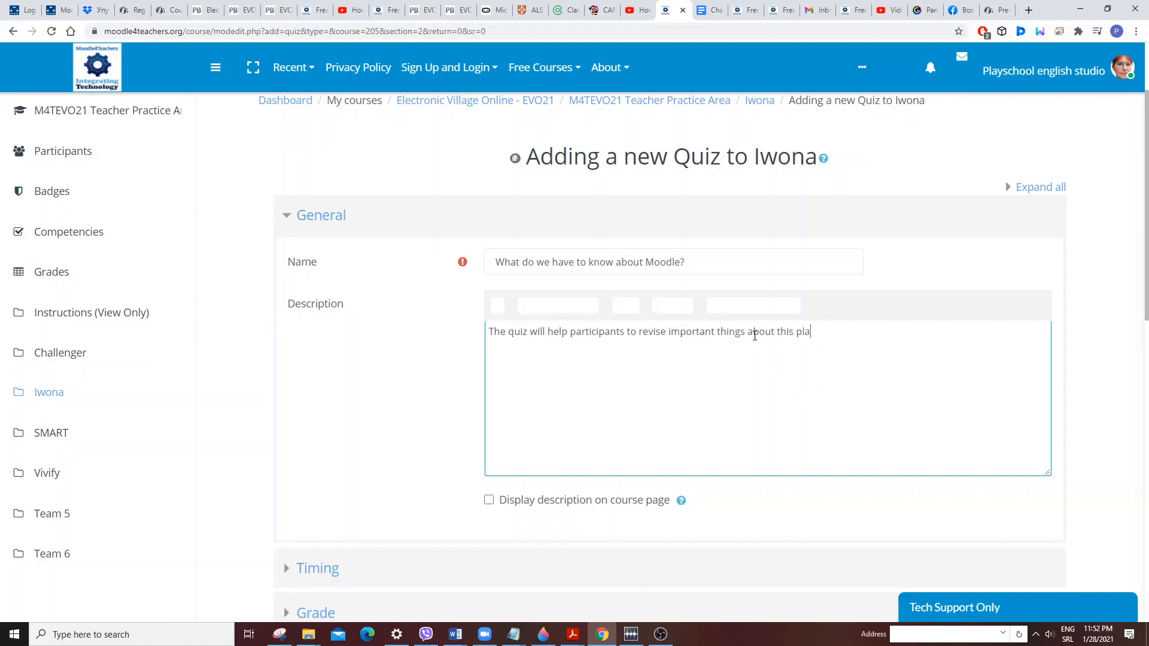
{"action": "type", "text": "tfom"}
{"action": "type", "text": "rm."}
Expand the Timing settings and review the options for when time expires.
{"action": "scroll", "coordinate": [782, 420], "scroll_direction": "down", "scroll_amount": 2}
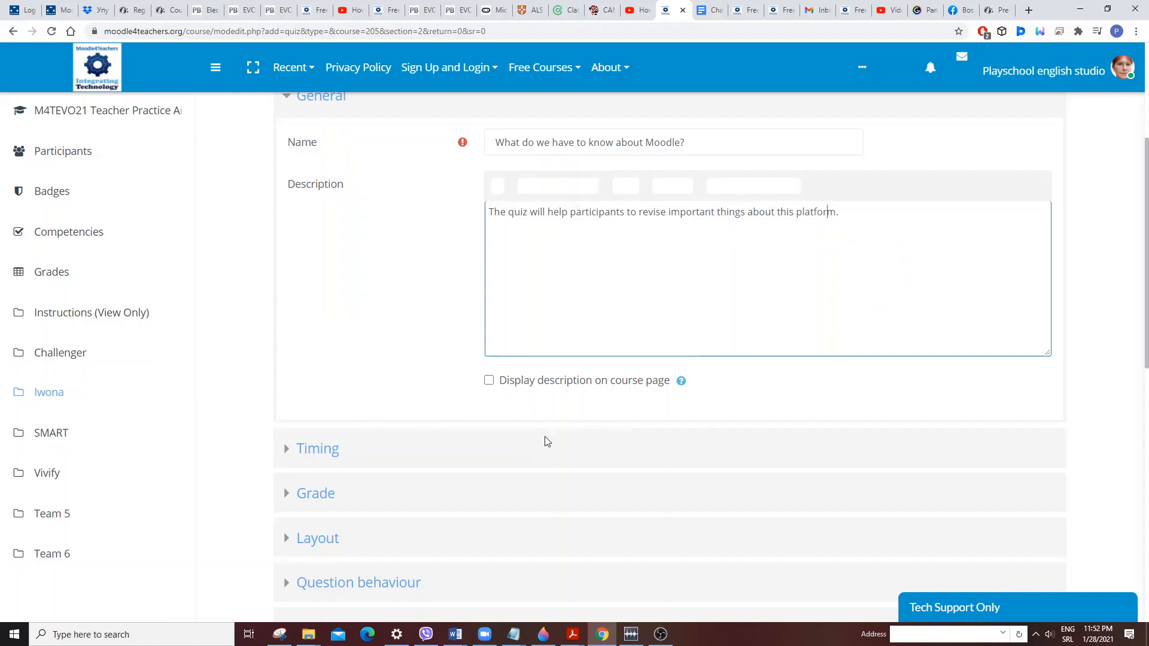
{"action": "scroll", "coordinate": [544, 436], "scroll_direction": "down", "scroll_amount": 2}
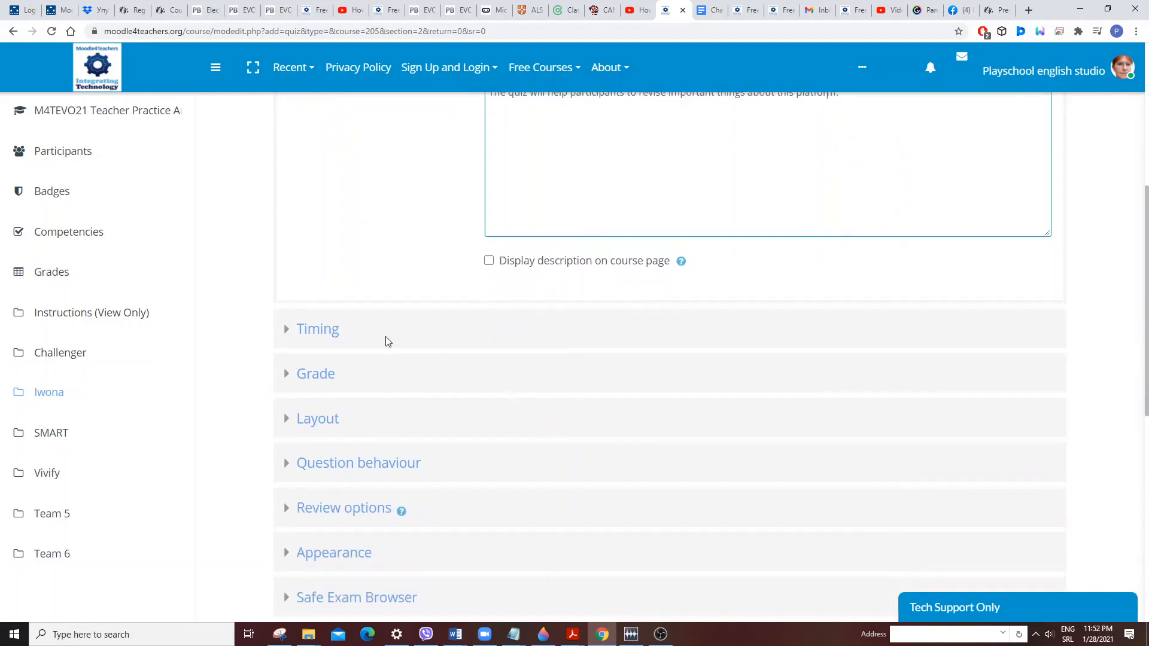
{"action": "left_click", "coordinate": [316, 332]}
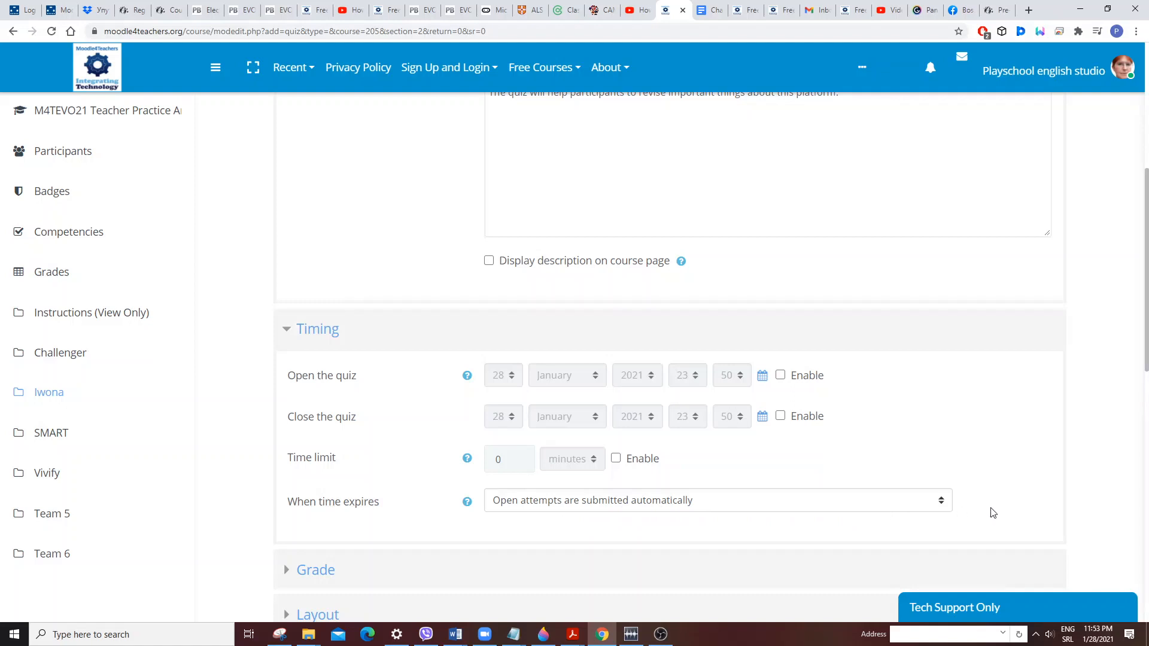
{"action": "left_click", "coordinate": [942, 502]}
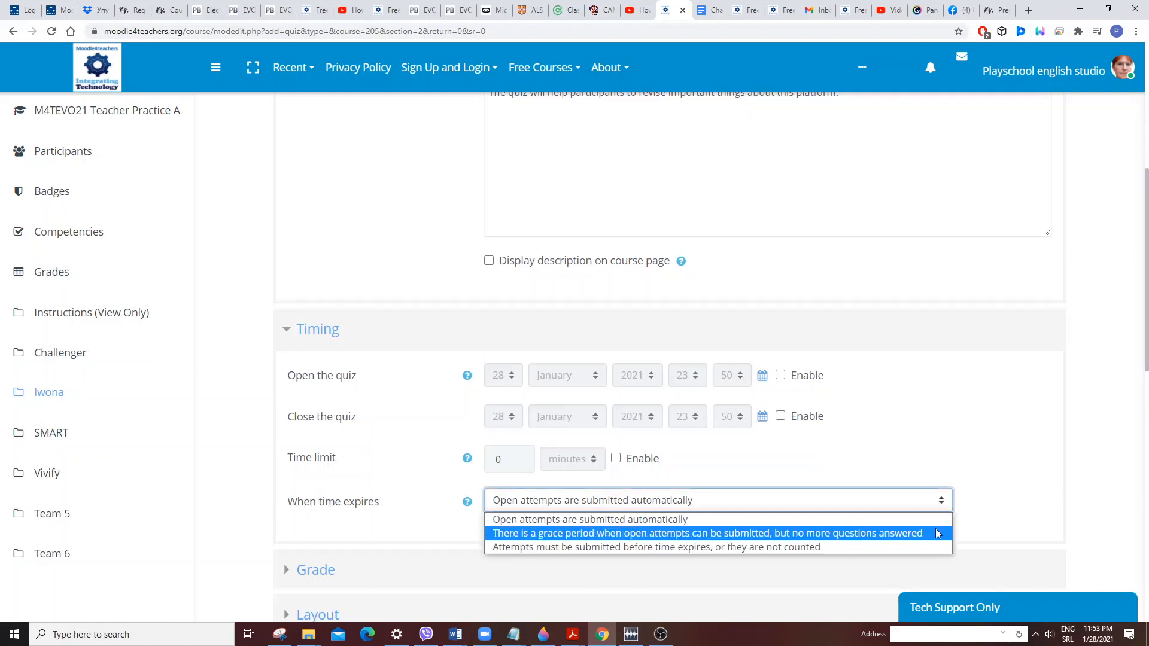
{"action": "left_click", "coordinate": [983, 518]}
Expand the Grade settings and review the grade category, attempts allowed and grading method options.
{"action": "scroll", "coordinate": [600, 519], "scroll_direction": "down", "scroll_amount": 2}
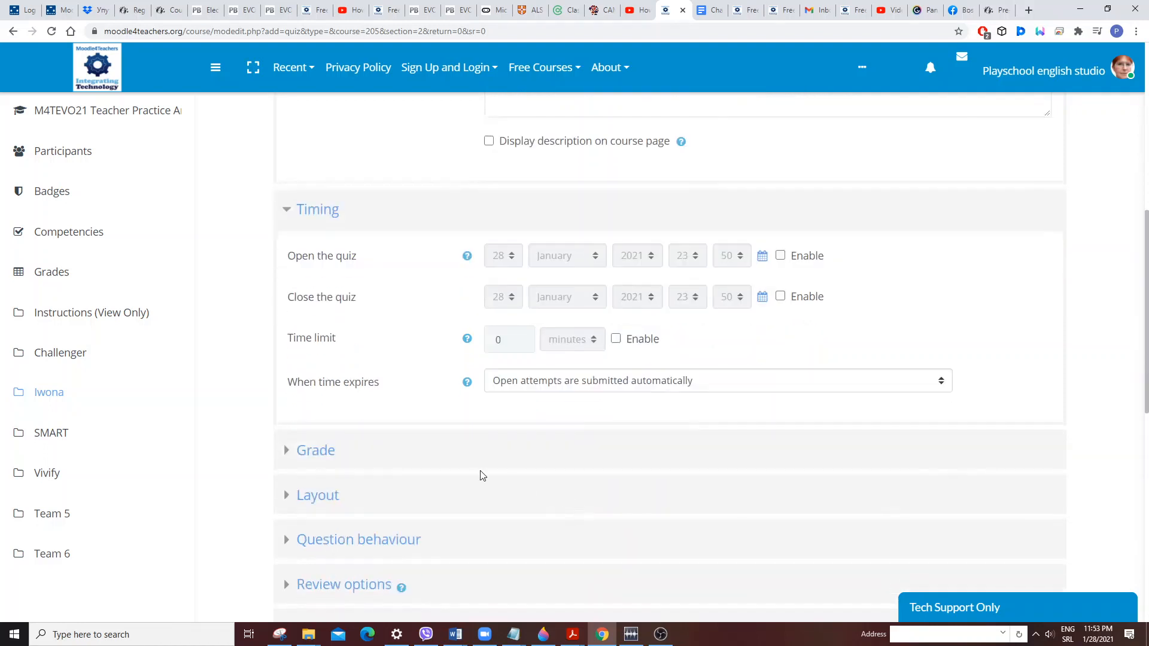
{"action": "left_click", "coordinate": [310, 456]}
{"action": "scroll", "coordinate": [634, 452], "scroll_direction": "down", "scroll_amount": 2}
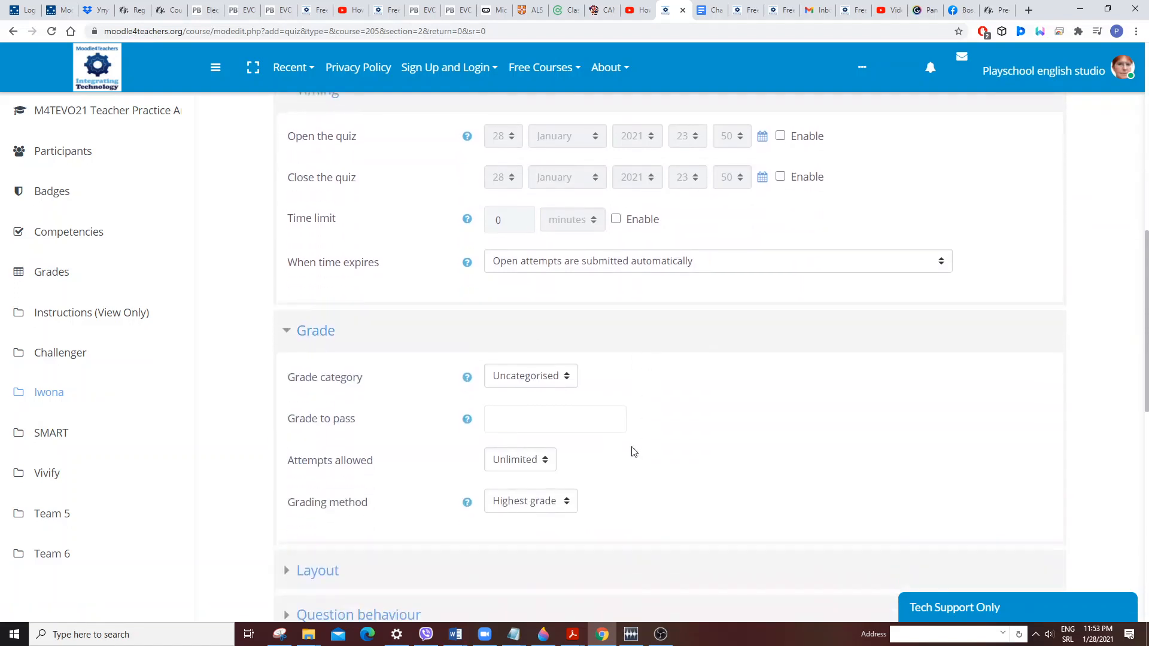
{"action": "left_click", "coordinate": [574, 380]}
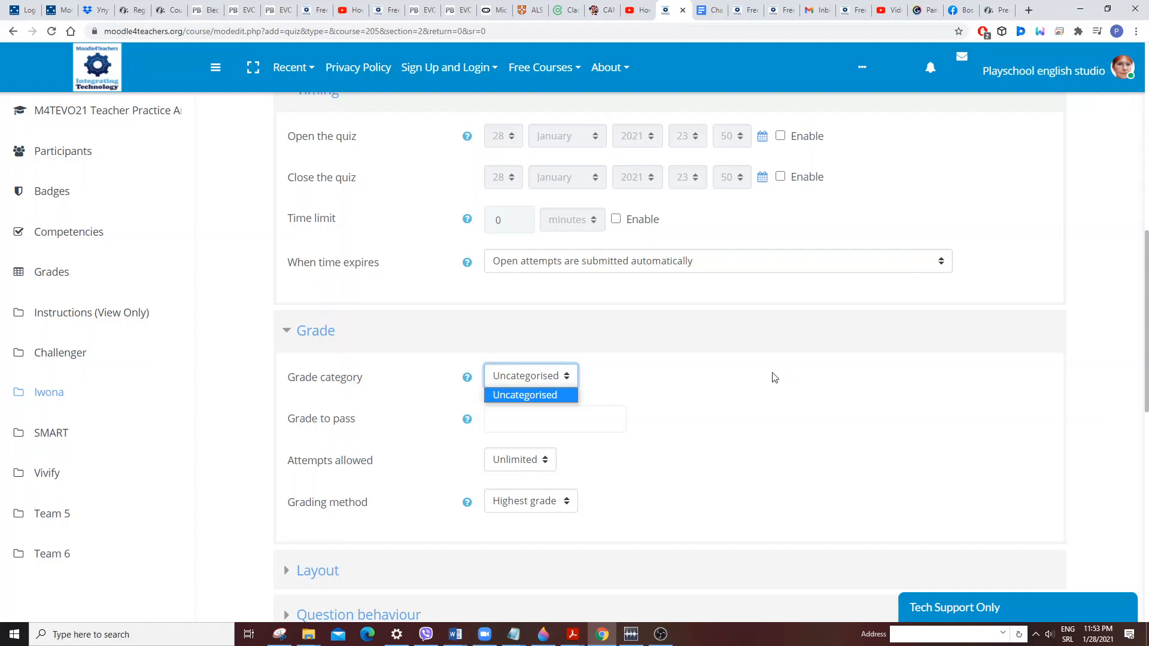
{"action": "left_click", "coordinate": [564, 379]}
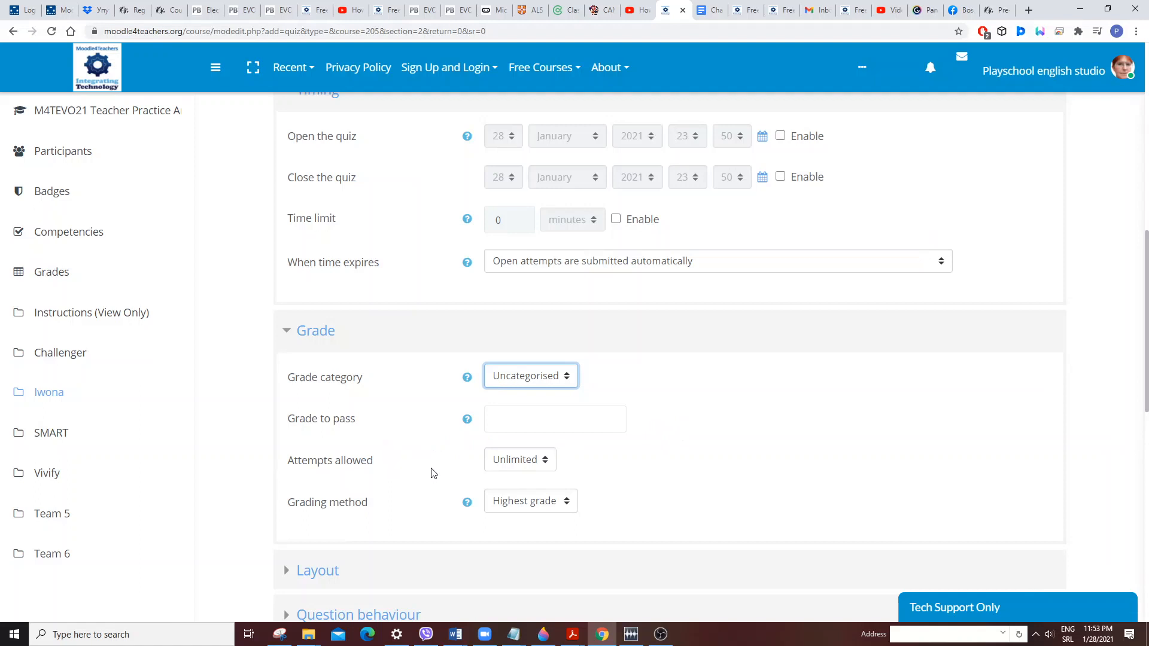
{"action": "left_click", "coordinate": [544, 459]}
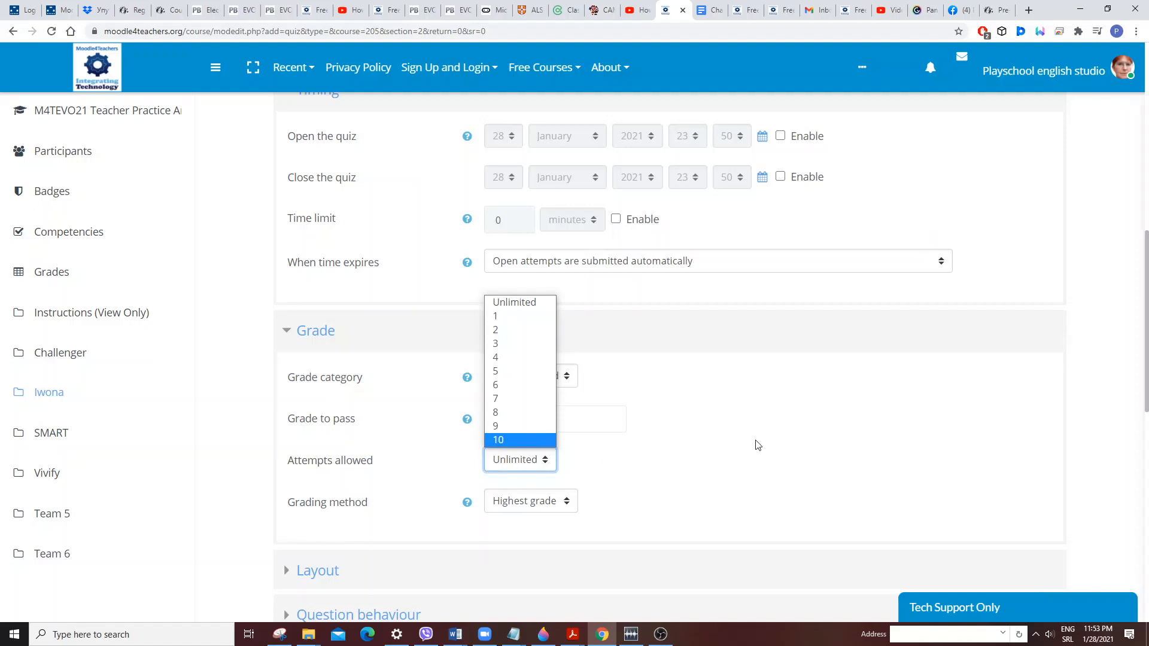
{"action": "left_click", "coordinate": [645, 459]}
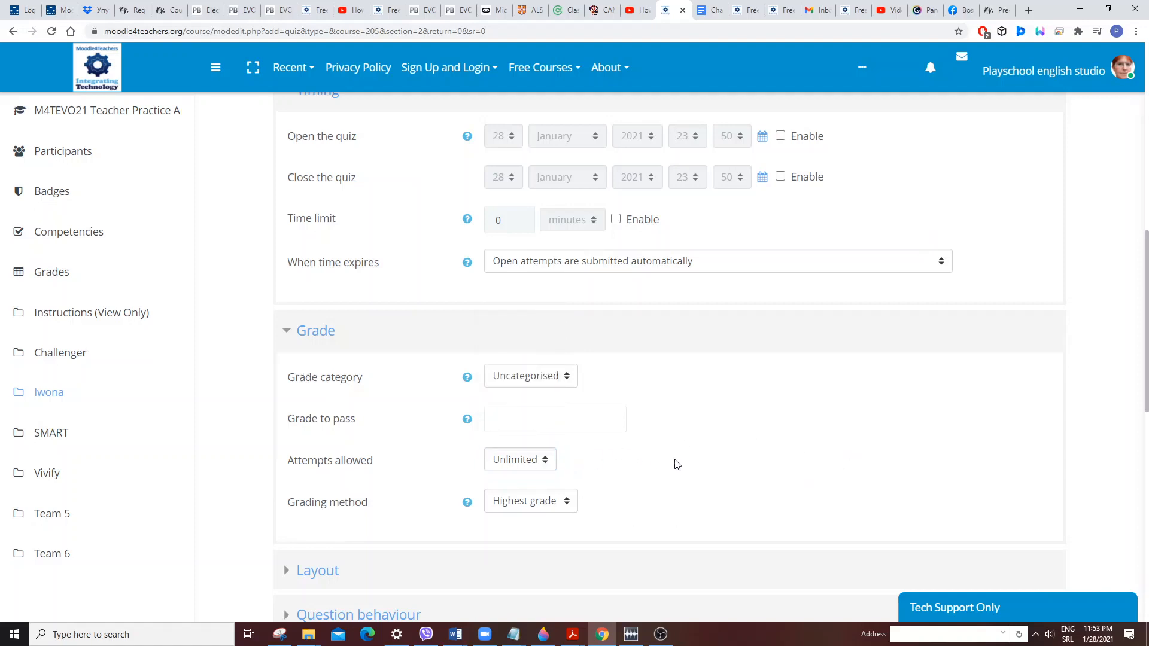
{"action": "left_click", "coordinate": [567, 501]}
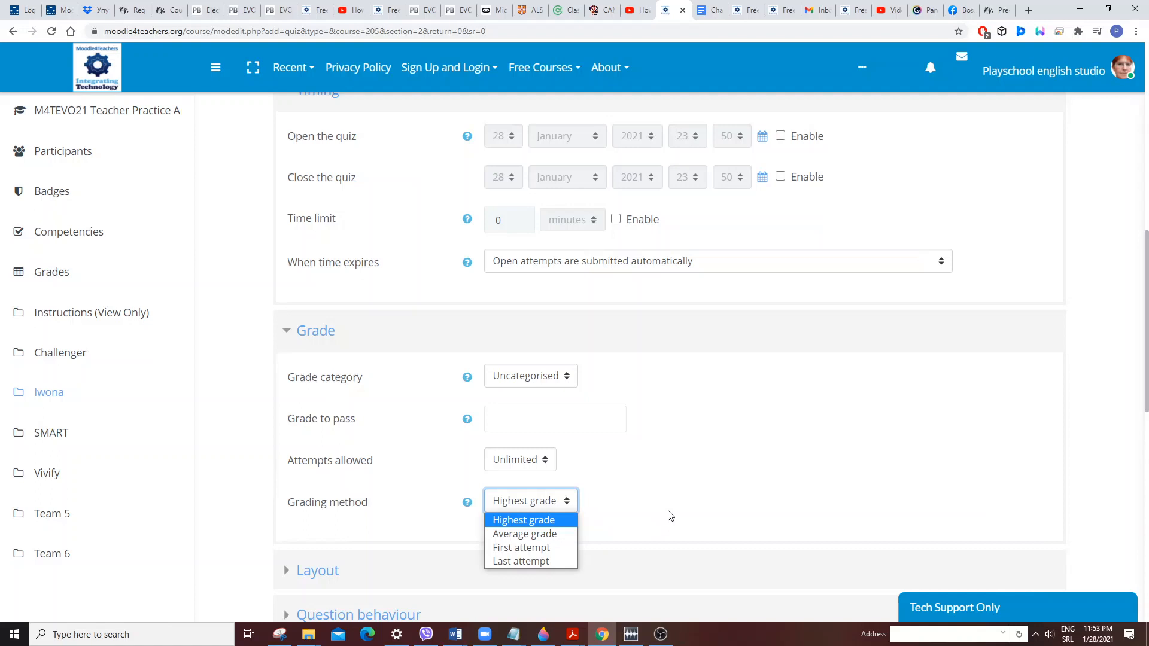
{"action": "scroll", "coordinate": [673, 519], "scroll_direction": "down", "scroll_amount": 1}
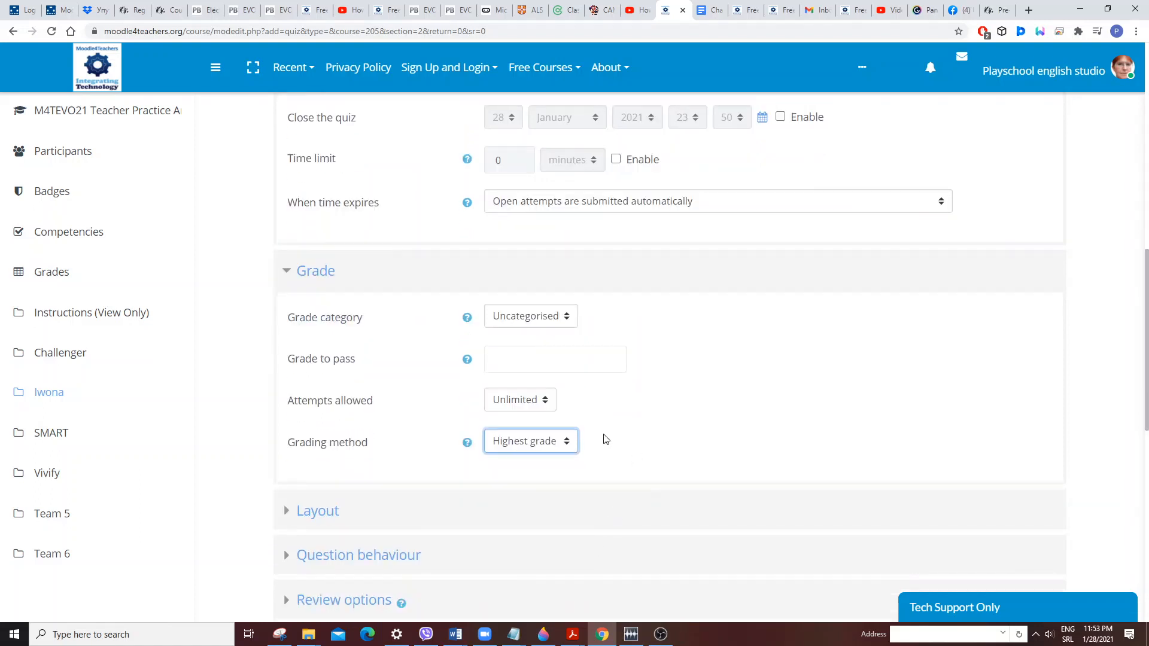
{"action": "scroll", "coordinate": [599, 438], "scroll_direction": "down", "scroll_amount": 1}
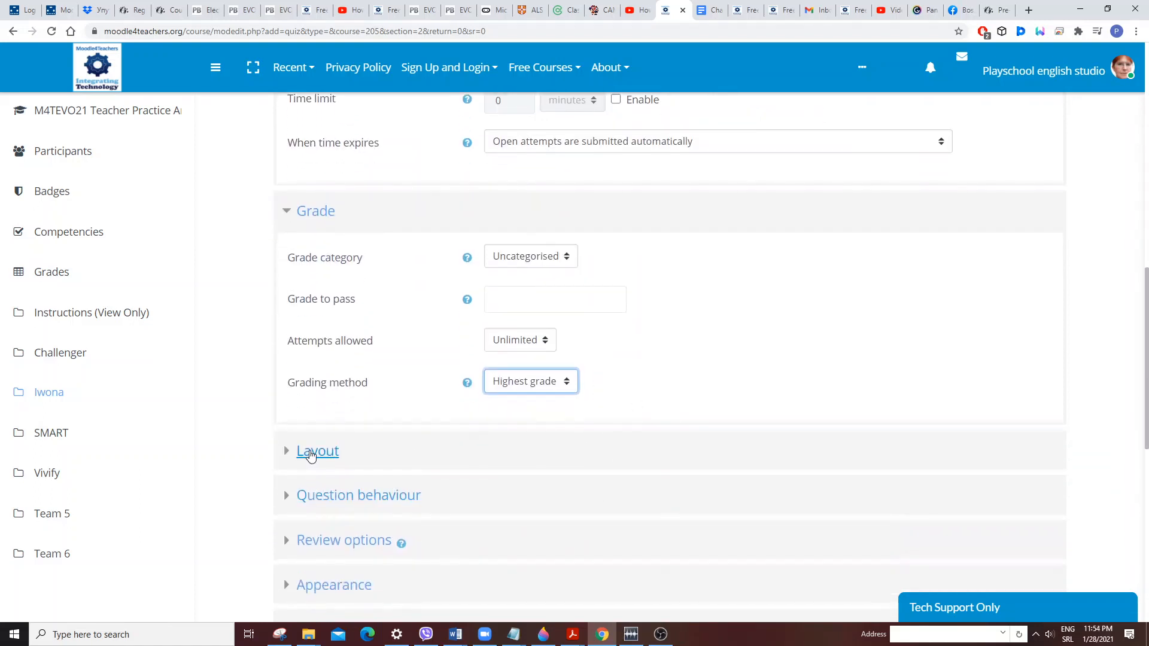
Expand the Layout settings and review the new page options.
{"action": "left_click", "coordinate": [310, 457]}
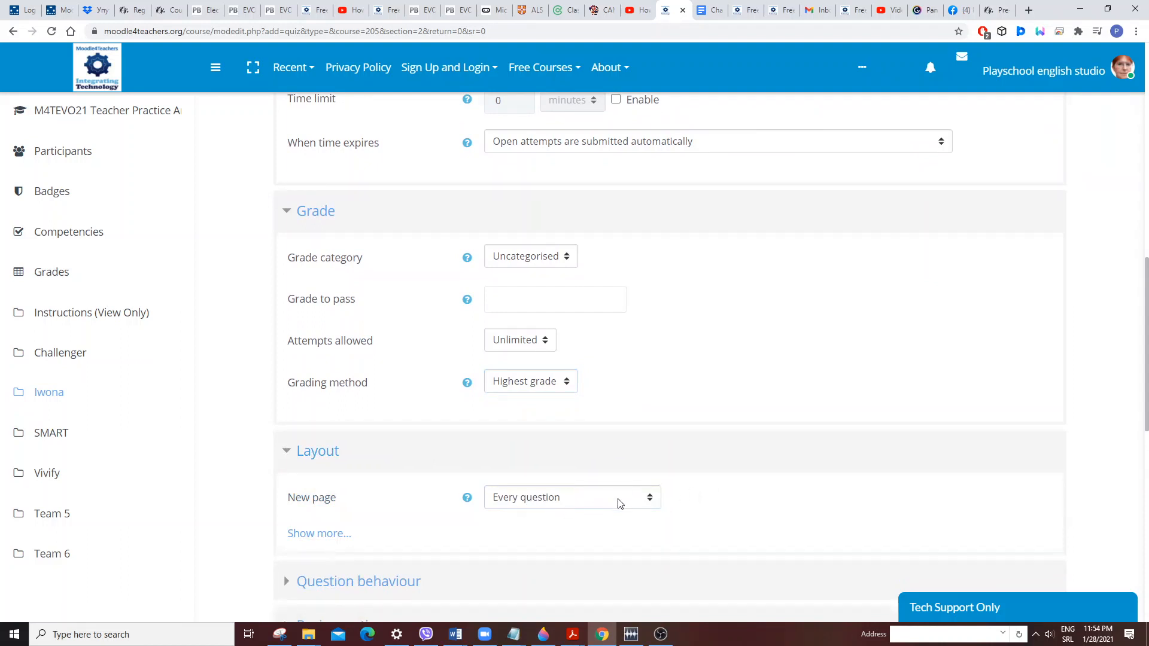
{"action": "left_click", "coordinate": [651, 498]}
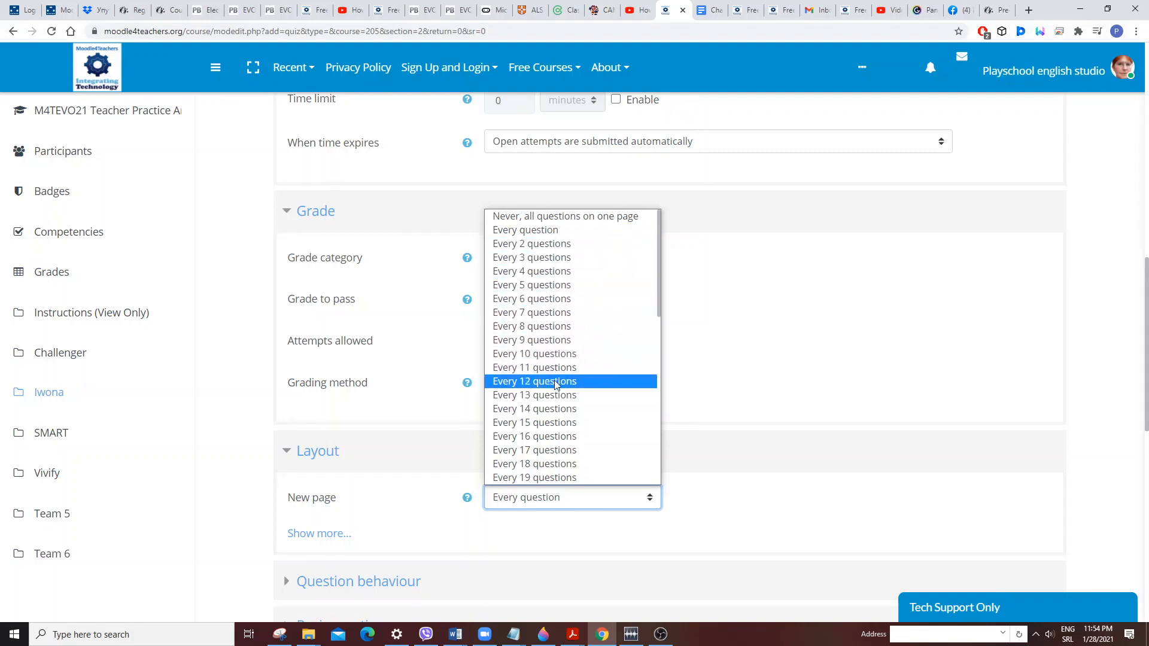
{"action": "scroll", "coordinate": [383, 517], "scroll_direction": "down", "scroll_amount": 1}
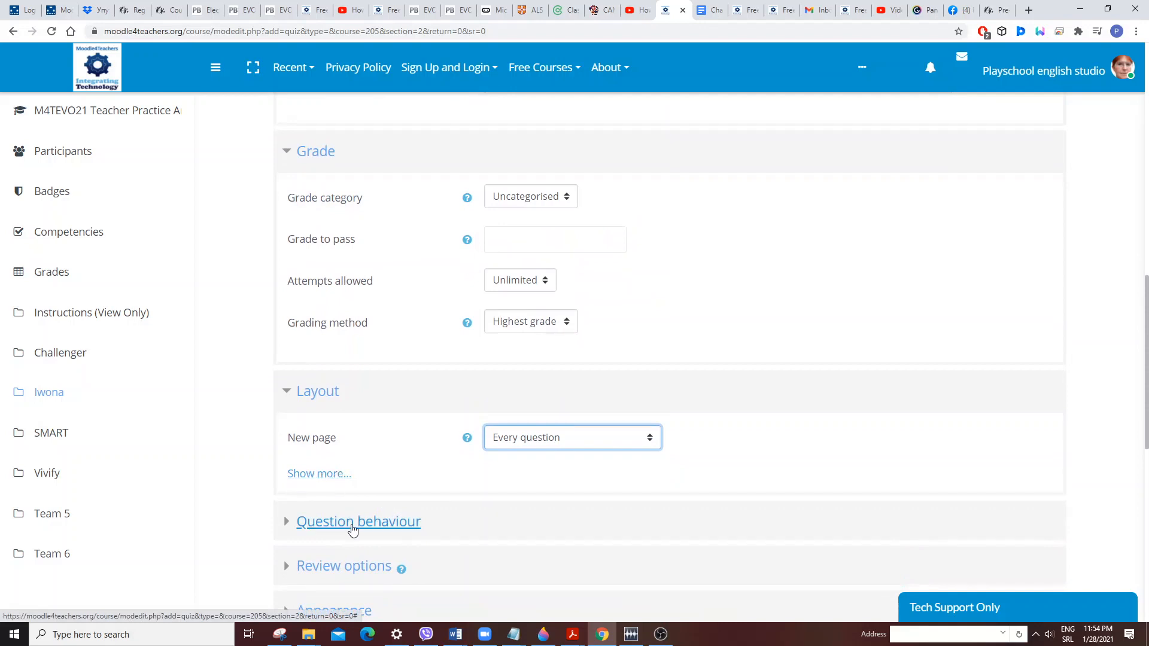
Expand Question behaviour and review the shuffle within questions and how questions behave options.
{"action": "left_click", "coordinate": [356, 523]}
{"action": "scroll", "coordinate": [510, 498], "scroll_direction": "down", "scroll_amount": 2}
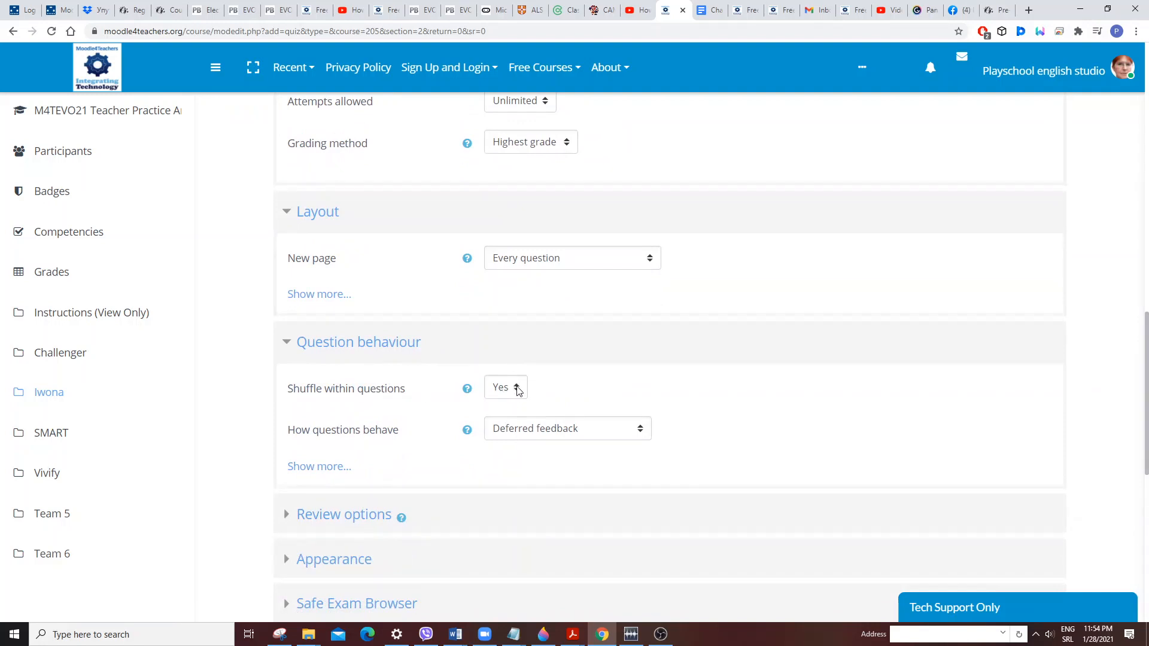
{"action": "left_click", "coordinate": [516, 389]}
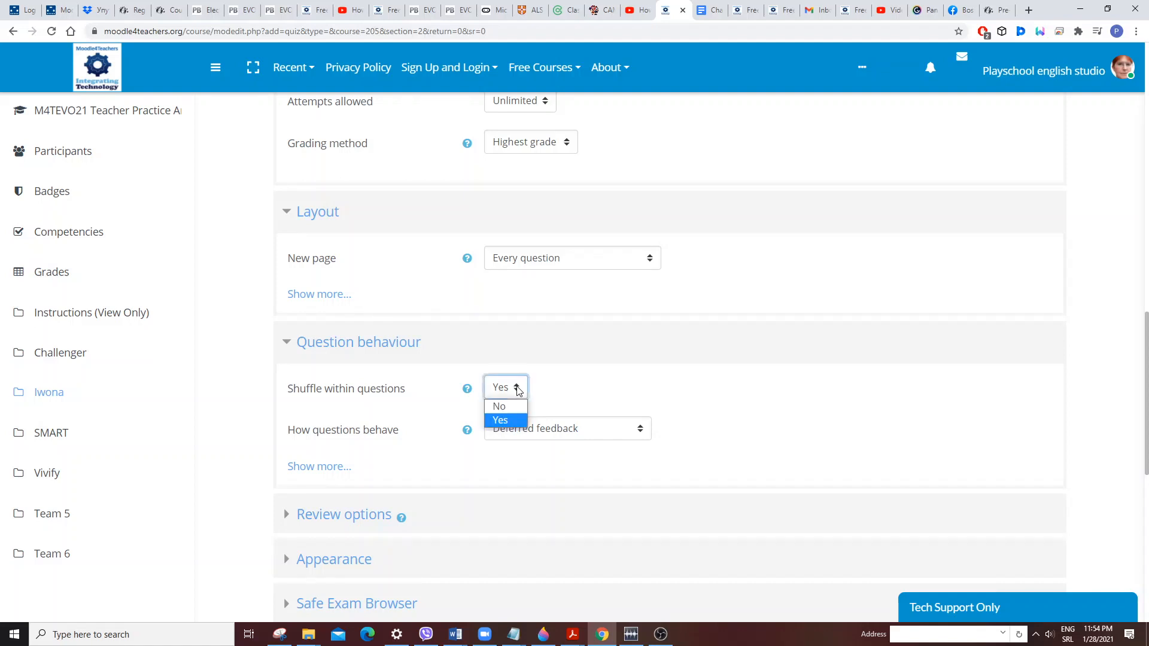
{"action": "left_click", "coordinate": [612, 393]}
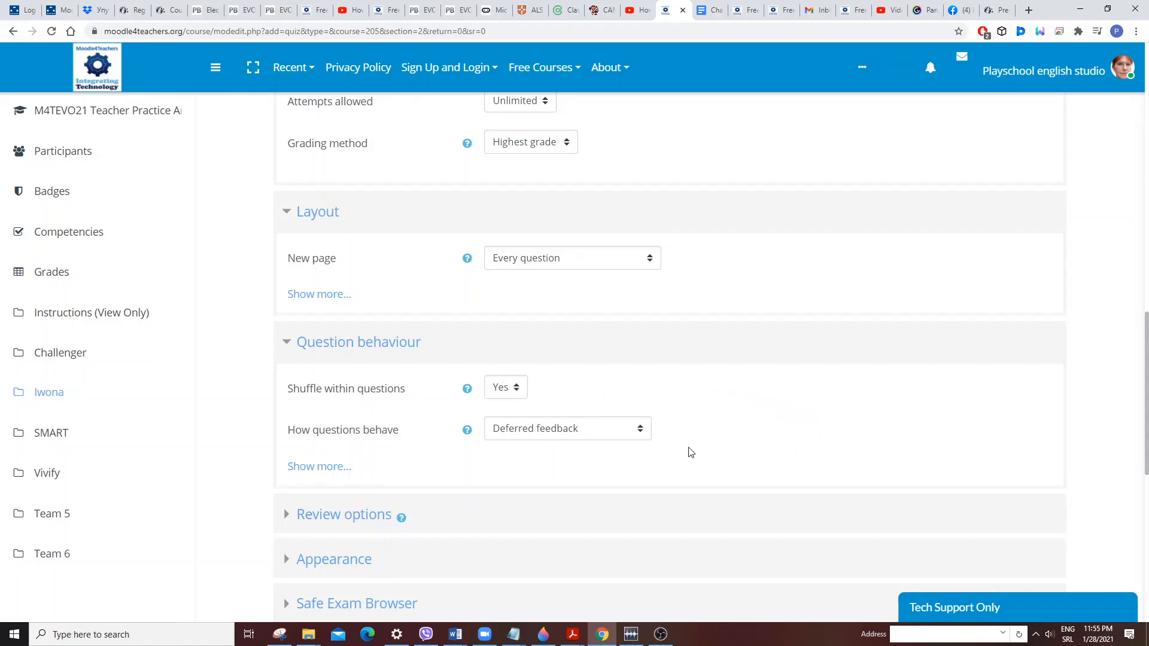
{"action": "left_click", "coordinate": [641, 431]}
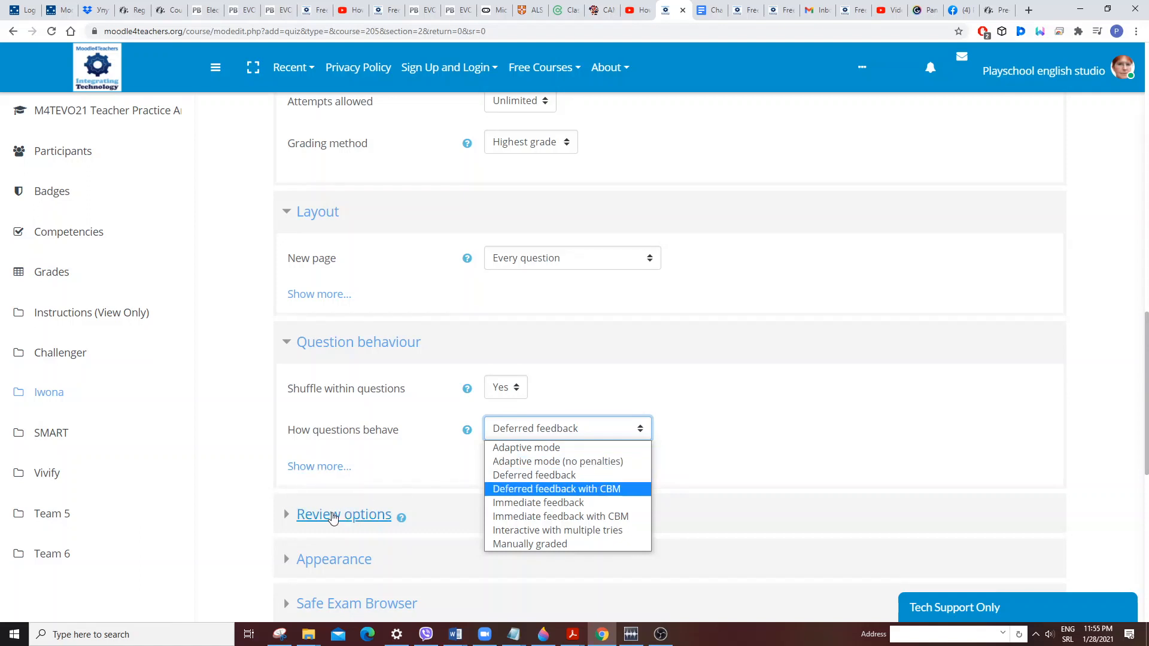
Expand Review options and examine the feedback checkboxes for each stage of the attempt.
{"action": "left_click", "coordinate": [332, 518]}
{"action": "left_click", "coordinate": [333, 518]}
{"action": "scroll", "coordinate": [736, 473], "scroll_direction": "down", "scroll_amount": 2}
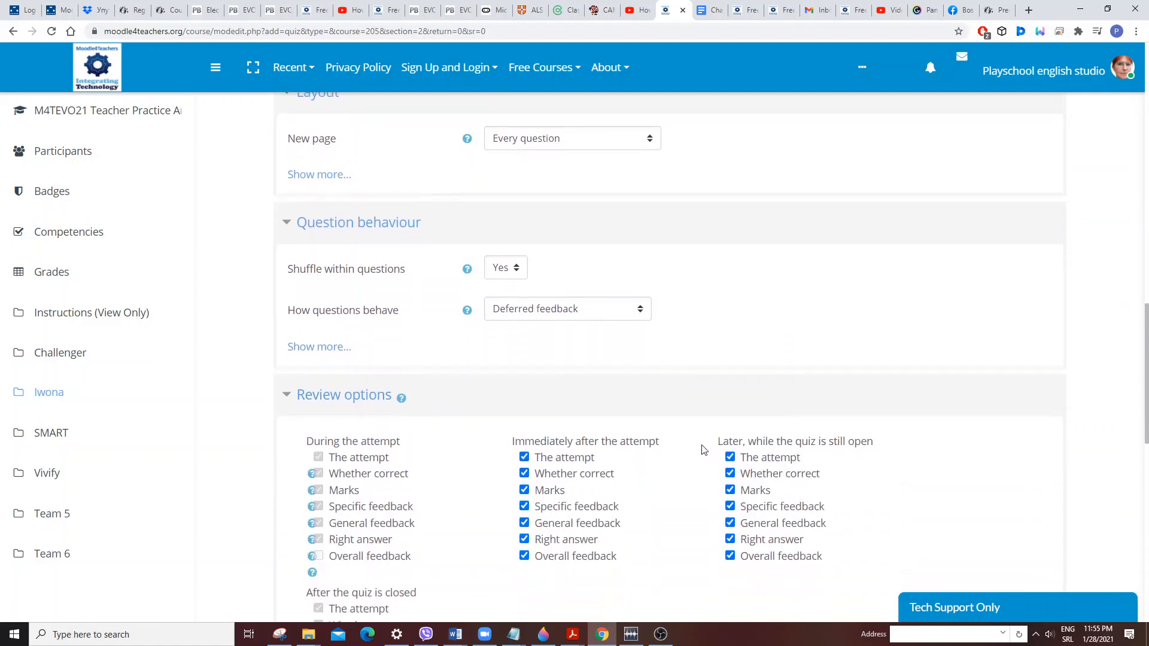
{"action": "scroll", "coordinate": [697, 443], "scroll_direction": "down", "scroll_amount": 1}
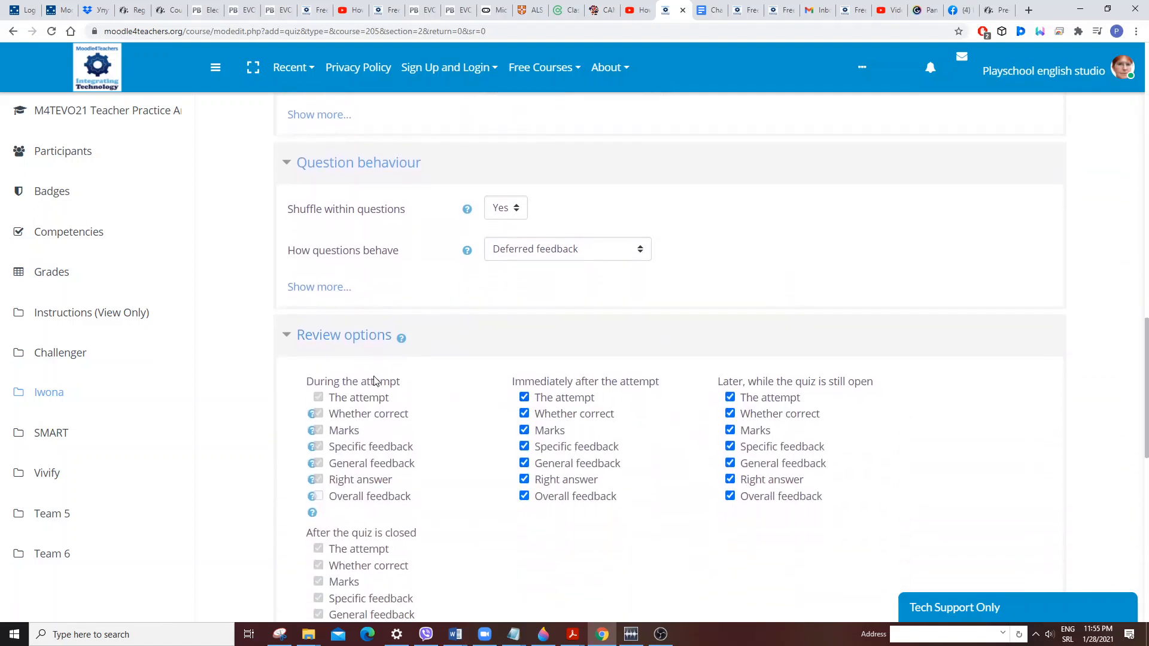
{"action": "scroll", "coordinate": [384, 379], "scroll_direction": "down", "scroll_amount": 2}
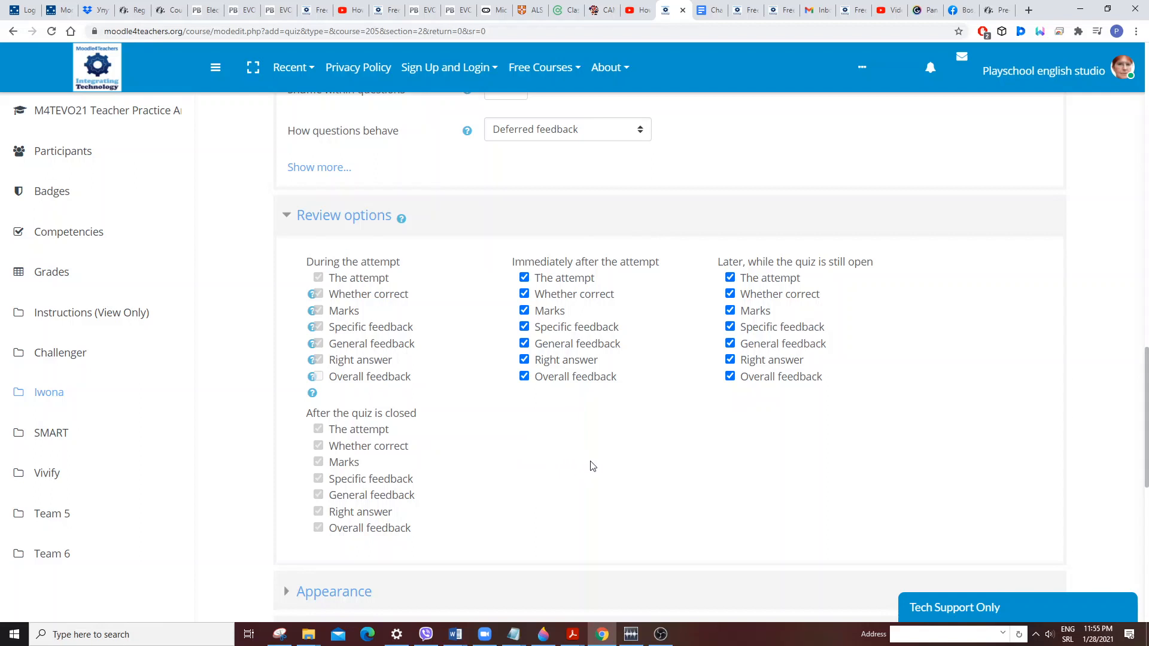
{"action": "scroll", "coordinate": [593, 467], "scroll_direction": "down", "scroll_amount": 2}
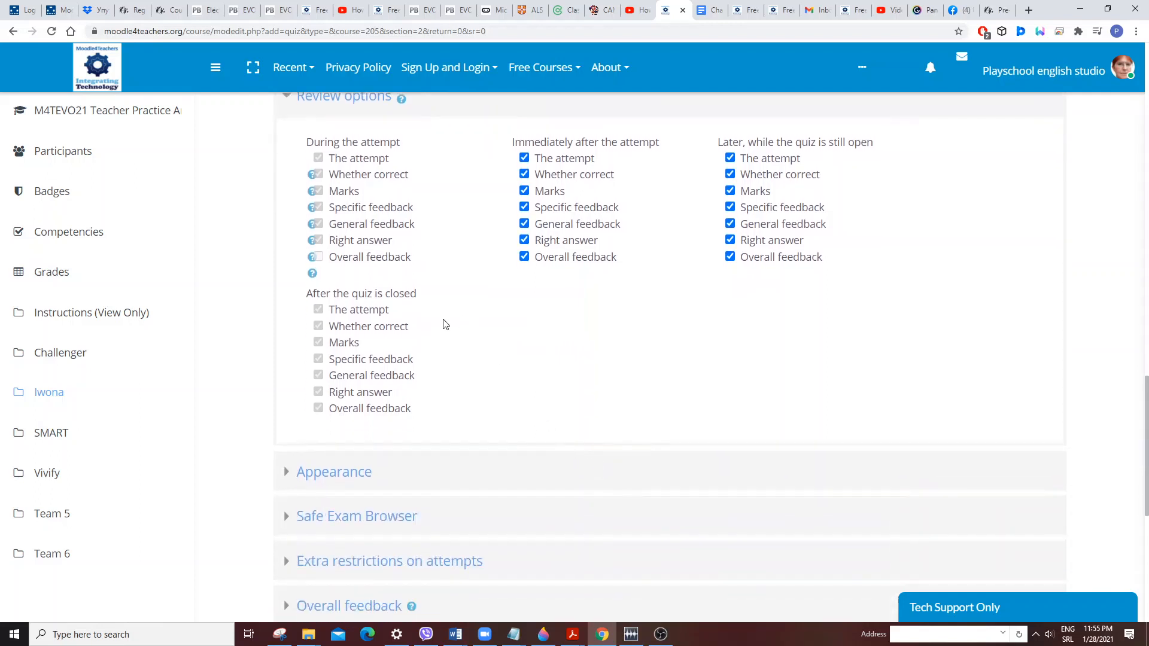
Expand the Appearance and Extra restrictions on attempts sections to review their settings.
{"action": "left_click", "coordinate": [331, 473]}
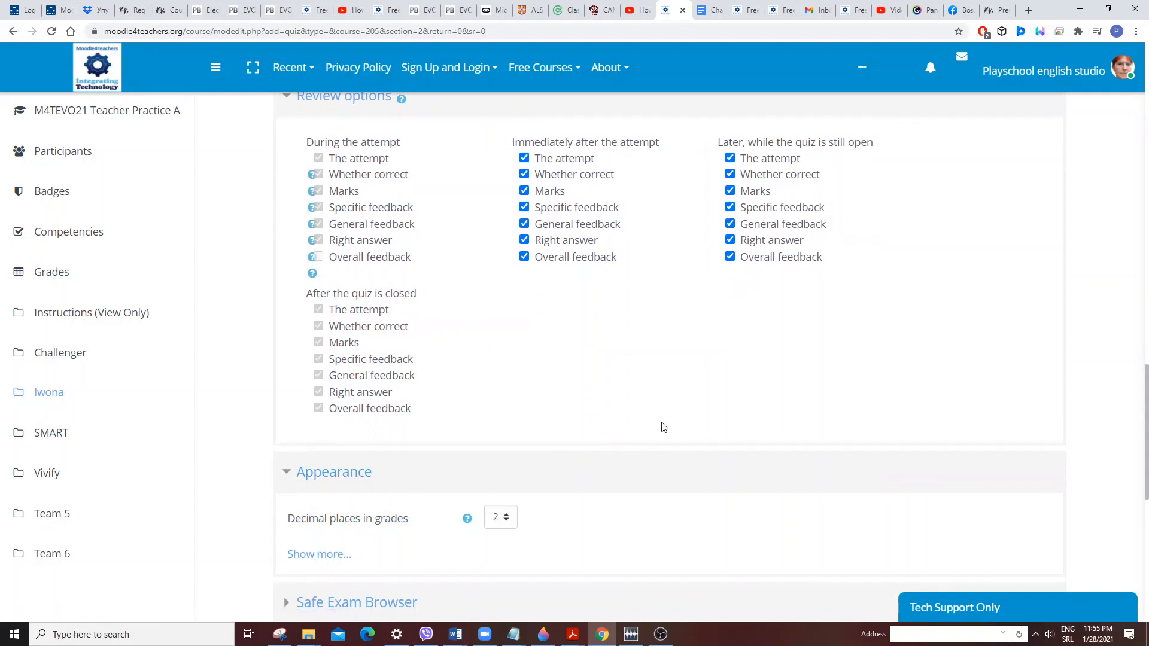
{"action": "scroll", "coordinate": [658, 428], "scroll_direction": "down", "scroll_amount": 3}
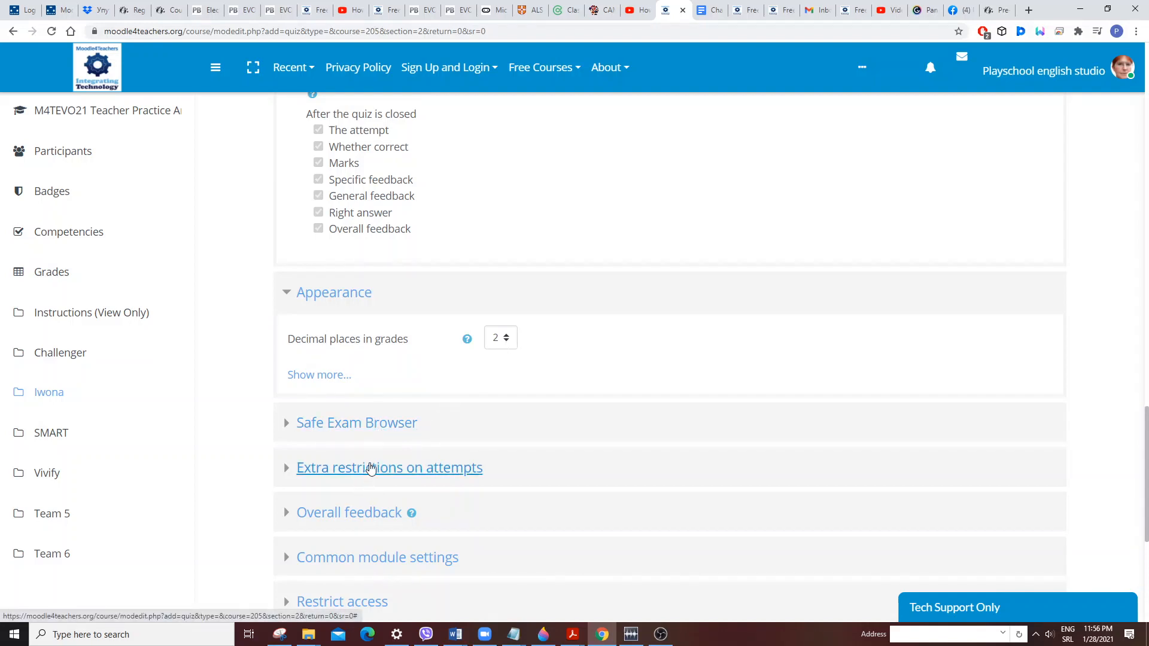
{"action": "scroll", "coordinate": [372, 468], "scroll_direction": "down", "scroll_amount": 2}
{"action": "left_click", "coordinate": [378, 354]}
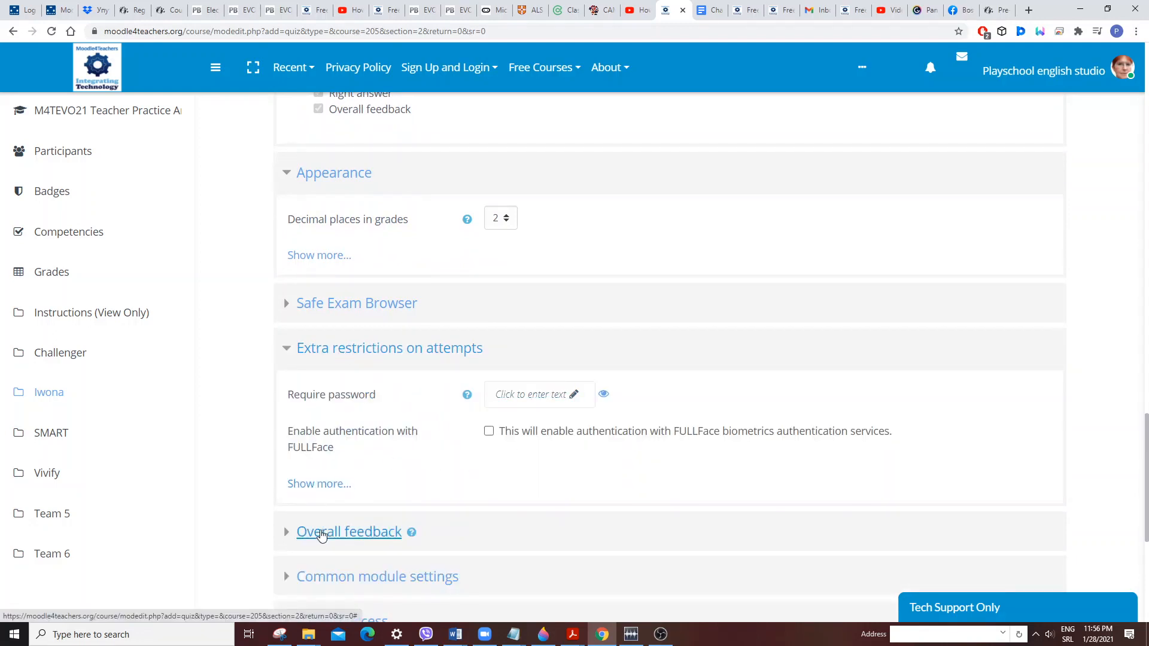
Expand Overall feedback and review the grade boundary and feedback fields.
{"action": "left_click", "coordinate": [318, 532]}
{"action": "scroll", "coordinate": [549, 514], "scroll_direction": "down", "scroll_amount": 3}
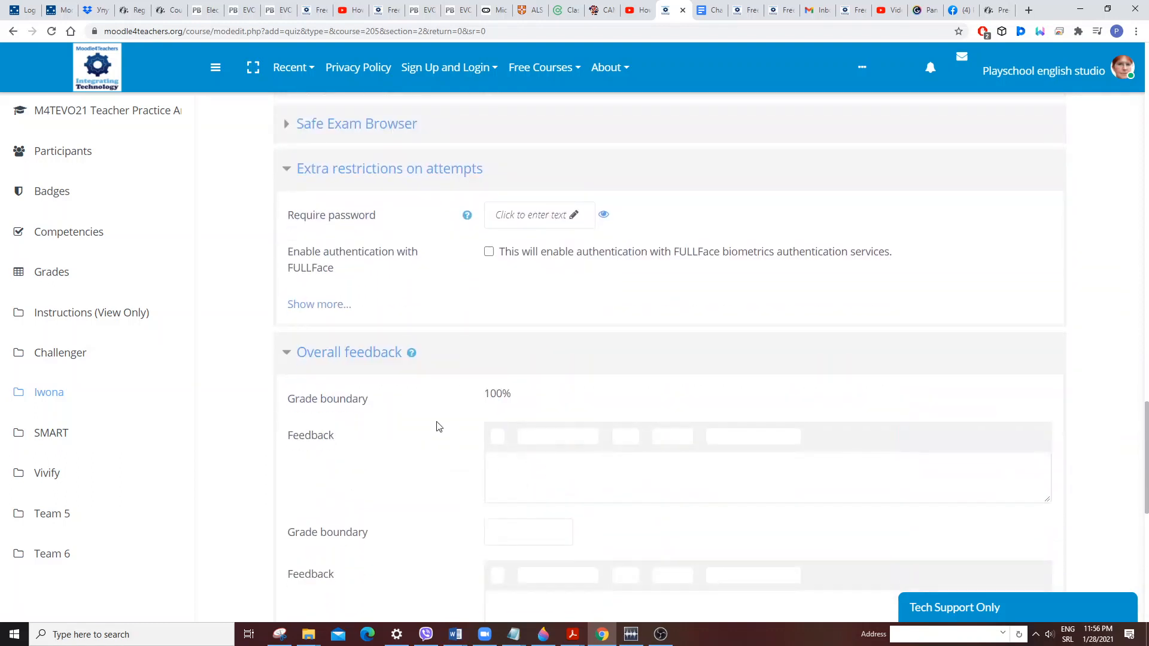
{"action": "scroll", "coordinate": [424, 439], "scroll_direction": "down", "scroll_amount": 5}
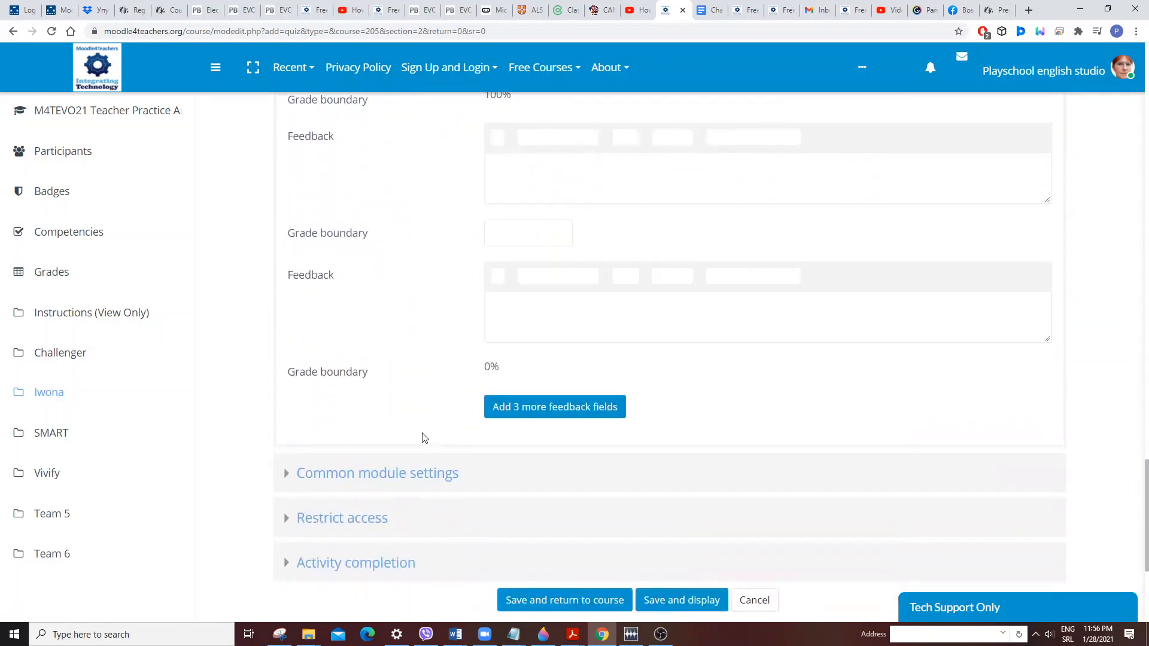
Expand Common module settings and Restrict access to review availability, group mode and access restrictions.
{"action": "left_click", "coordinate": [344, 476]}
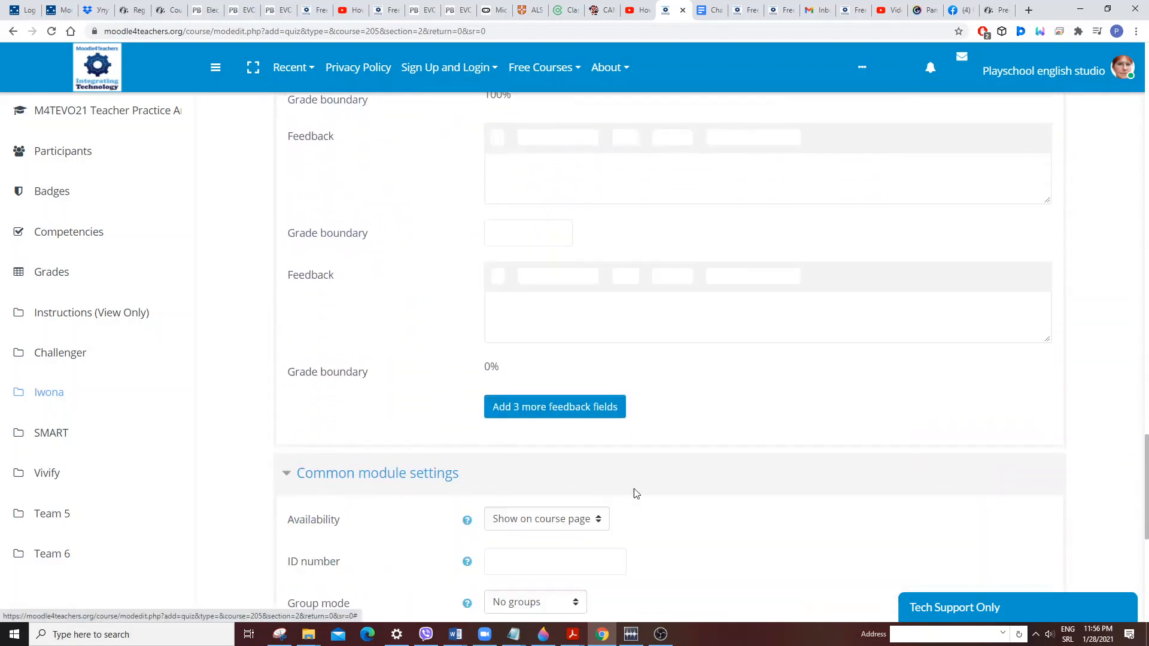
{"action": "scroll", "coordinate": [634, 488], "scroll_direction": "down", "scroll_amount": 2}
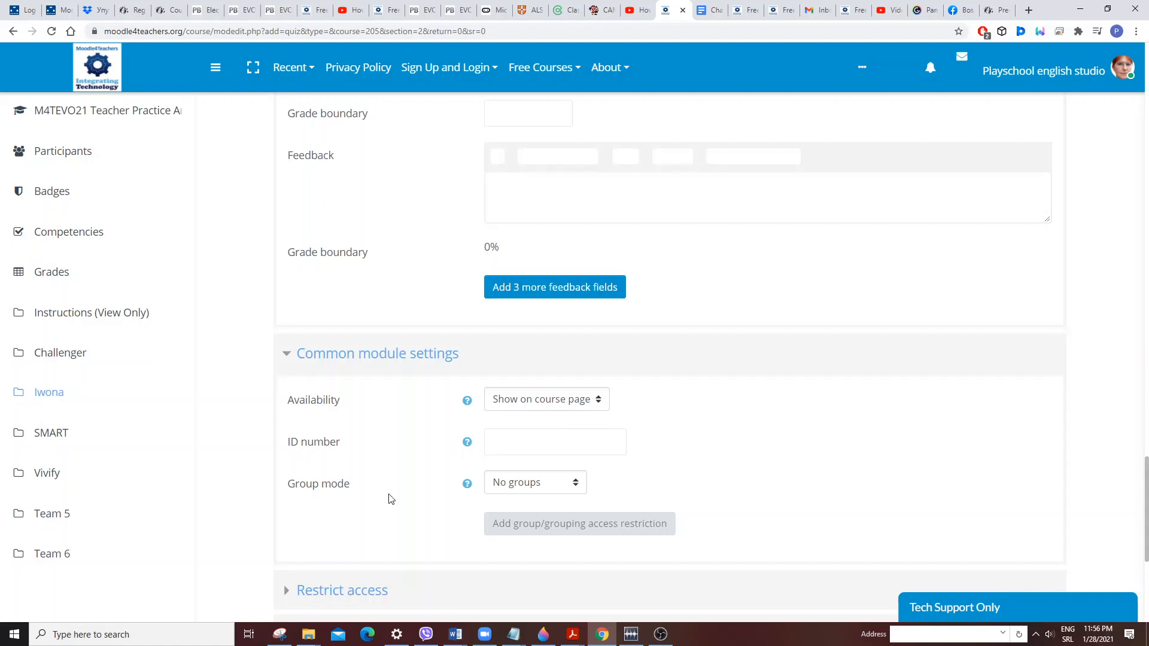
{"action": "scroll", "coordinate": [400, 438], "scroll_direction": "down", "scroll_amount": 3}
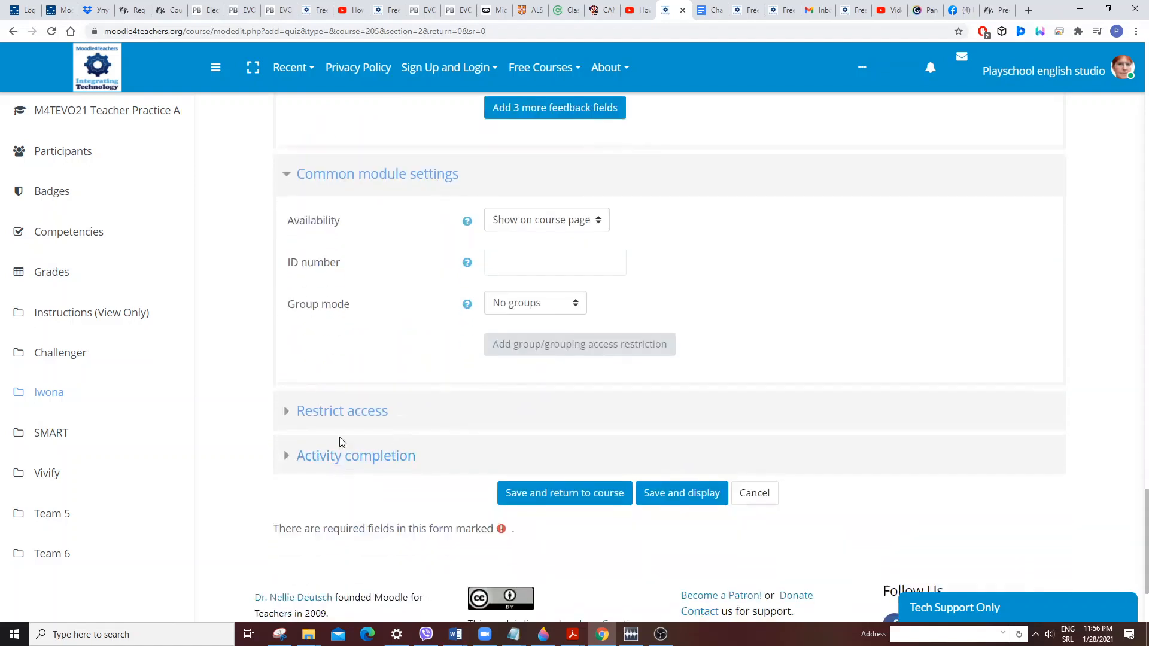
{"action": "left_click", "coordinate": [341, 419]}
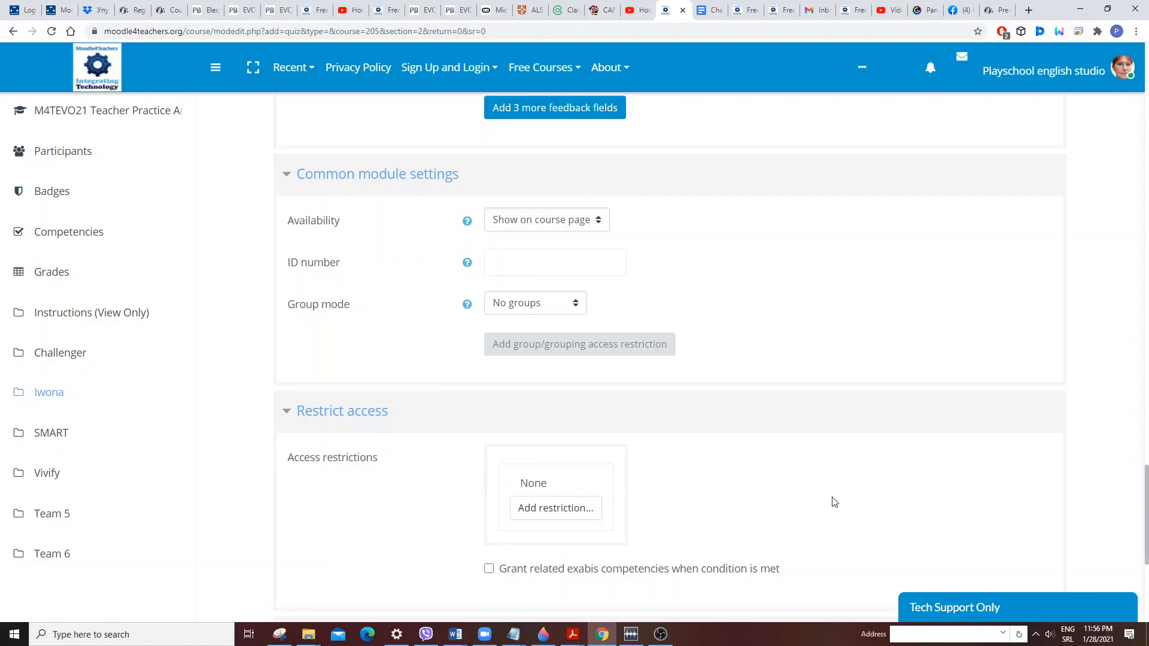
{"action": "scroll", "coordinate": [844, 492], "scroll_direction": "down", "scroll_amount": 3}
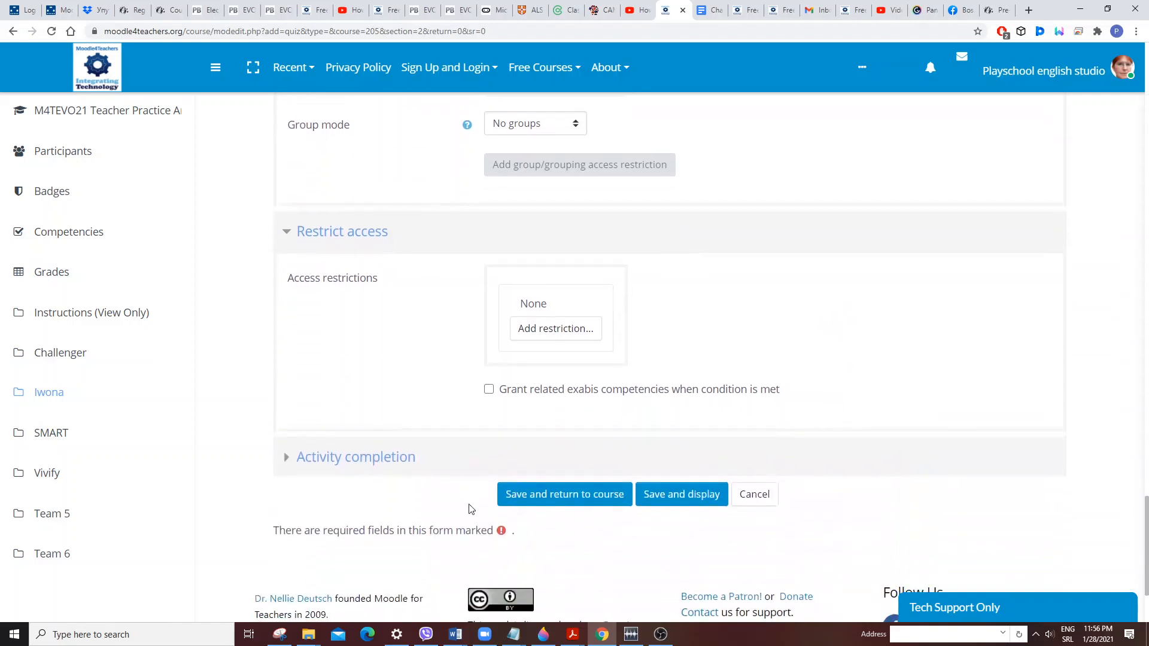
Expand Activity completion and review the completion tracking options.
{"action": "left_click", "coordinate": [376, 466]}
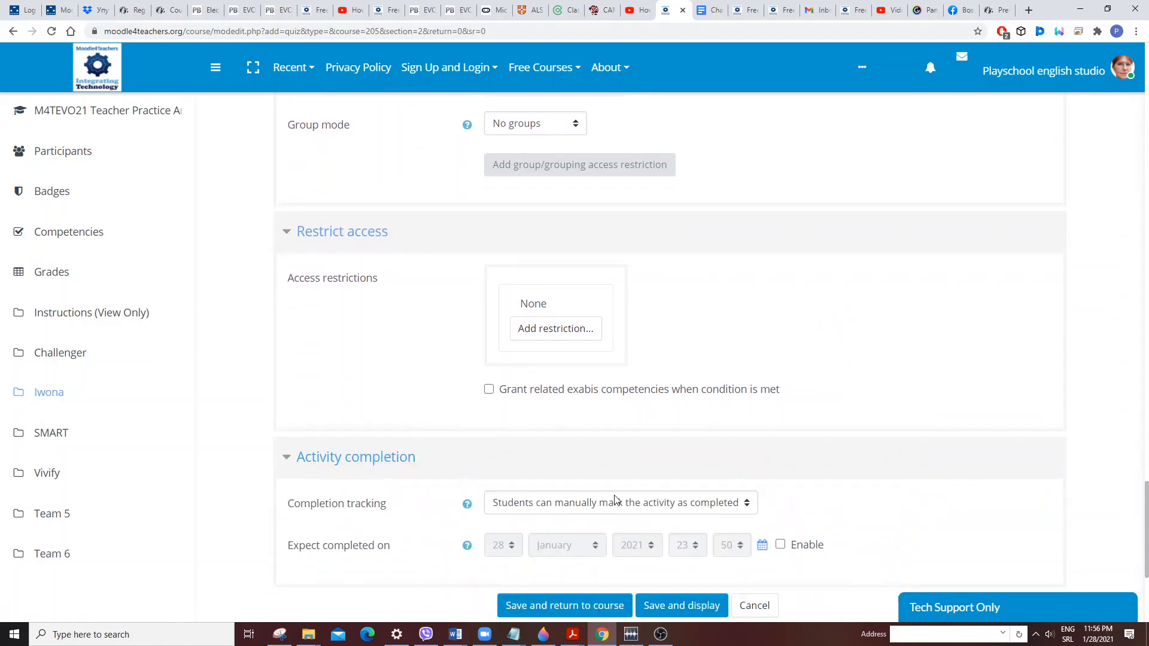
{"action": "left_click", "coordinate": [748, 503]}
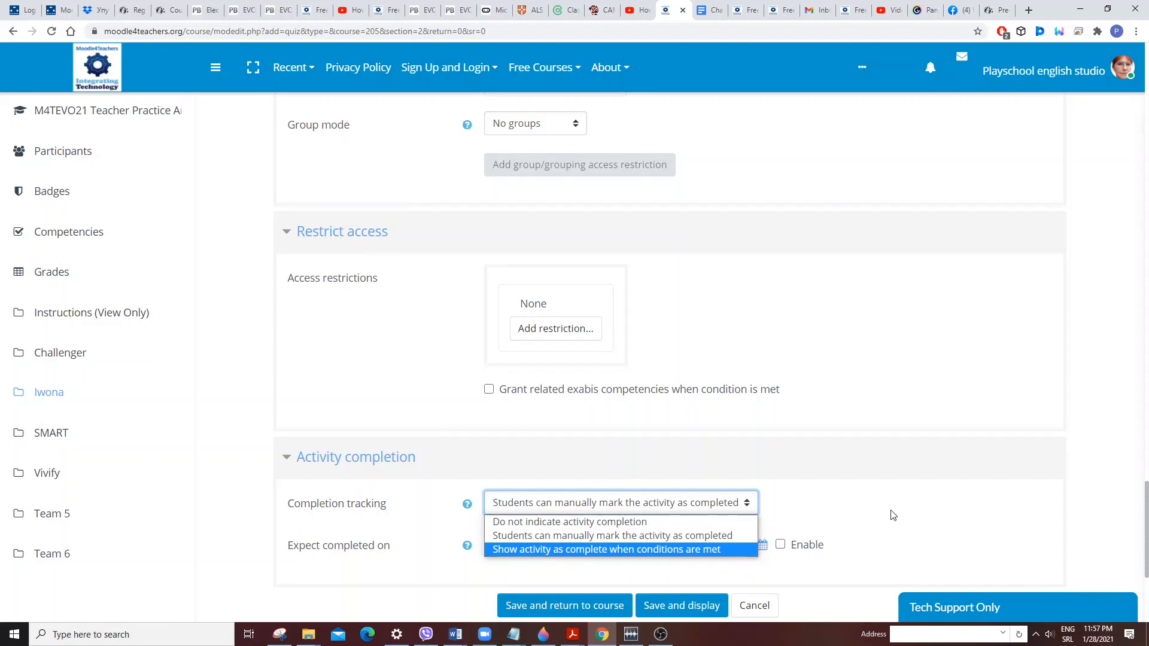
{"action": "left_click", "coordinate": [914, 503]}
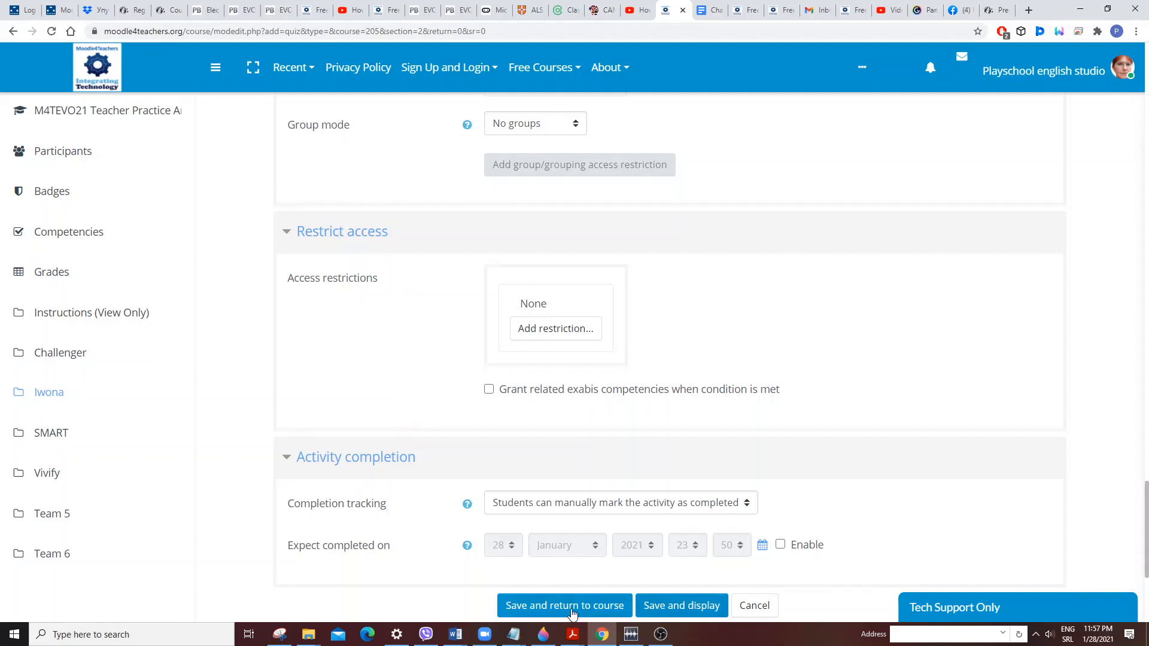
{"action": "scroll", "coordinate": [718, 479], "scroll_direction": "down", "scroll_amount": 2}
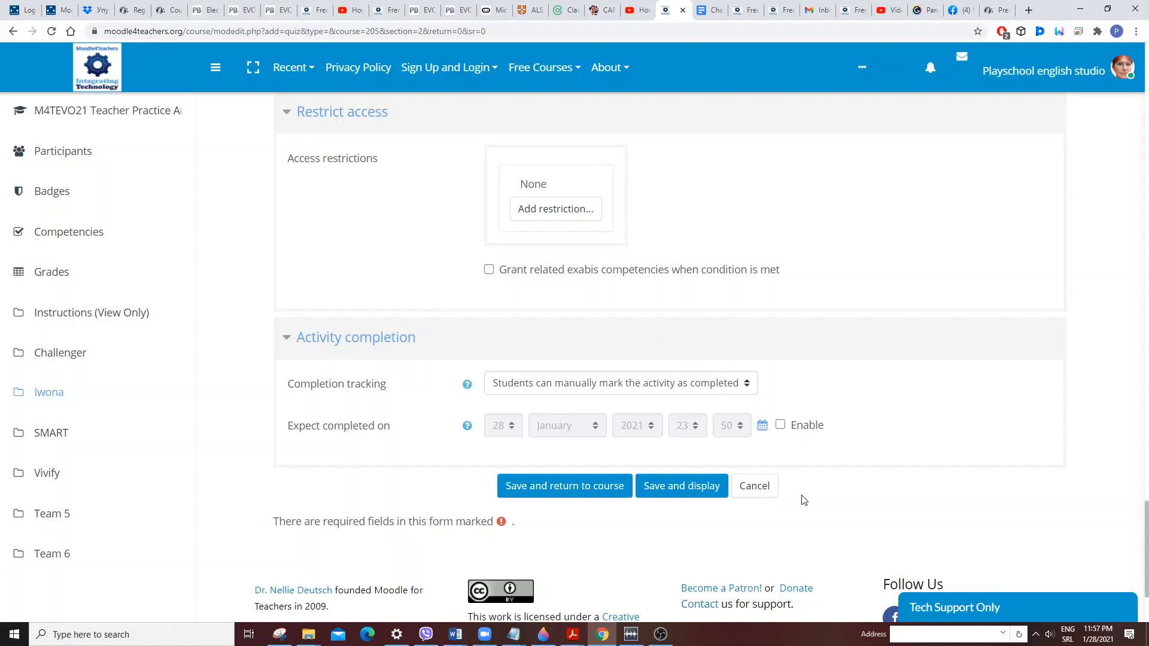
{"action": "scroll", "coordinate": [802, 495], "scroll_direction": "up", "scroll_amount": 9}
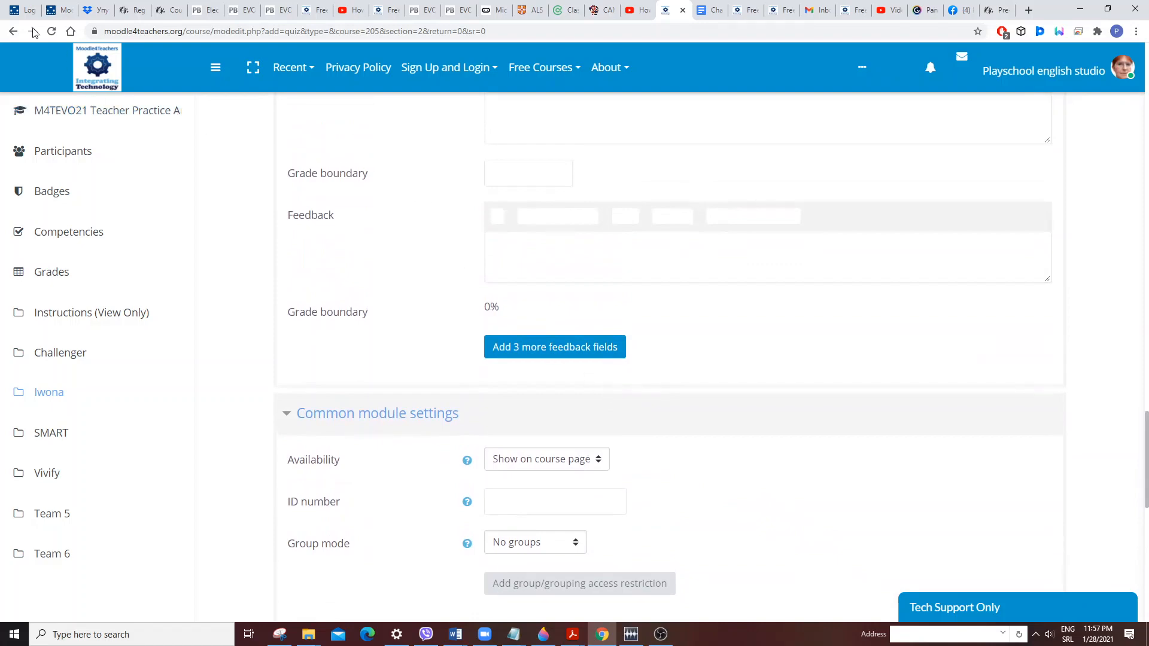
Leave the quiz form and return to the Iwona section of the course page.
{"action": "left_click", "coordinate": [15, 32]}
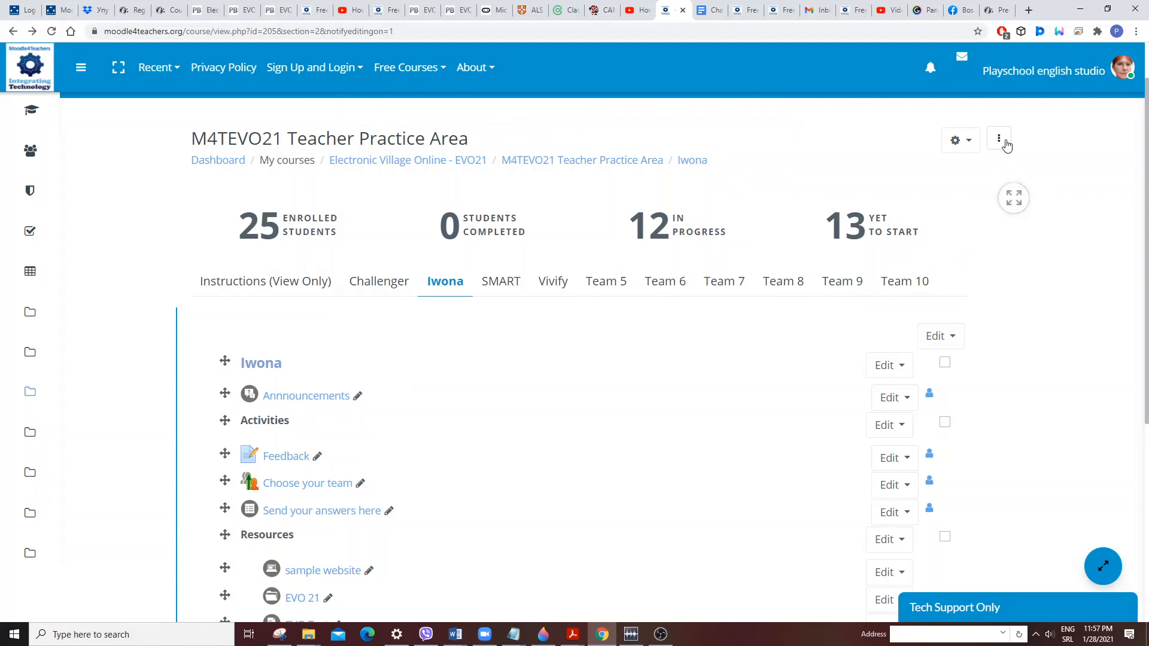
{"action": "scroll", "coordinate": [1008, 187], "scroll_direction": "down", "scroll_amount": 5}
{"action": "scroll", "coordinate": [1010, 232], "scroll_direction": "down", "scroll_amount": 1}
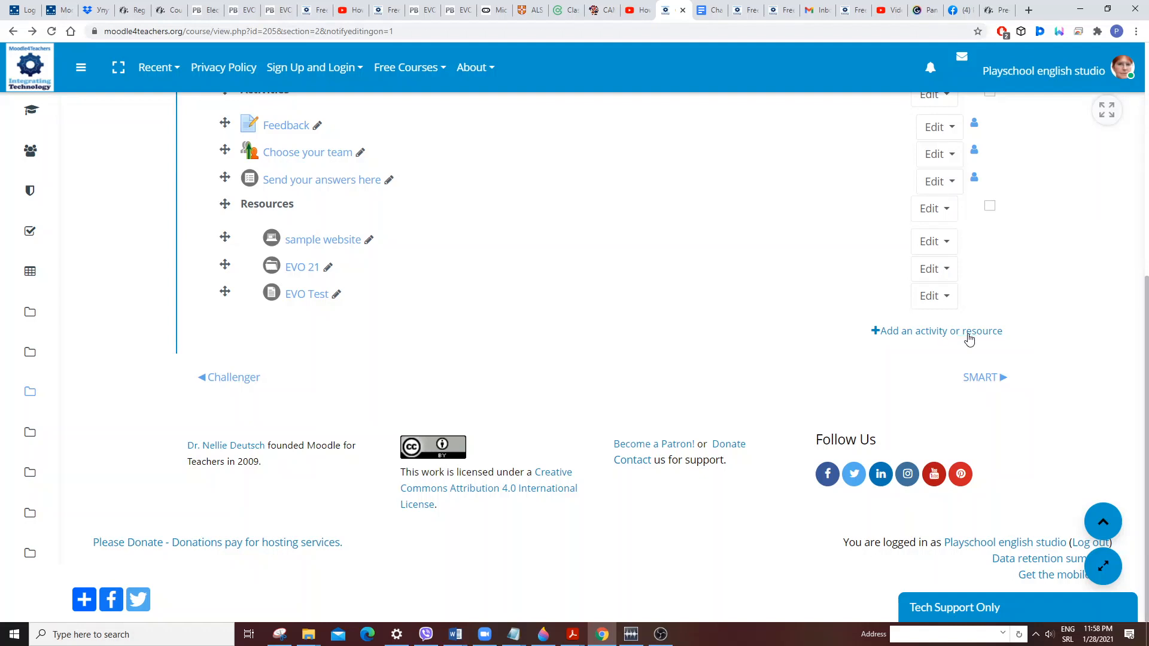
Start adding a new Label resource to the Iwona section.
{"action": "left_click", "coordinate": [969, 335]}
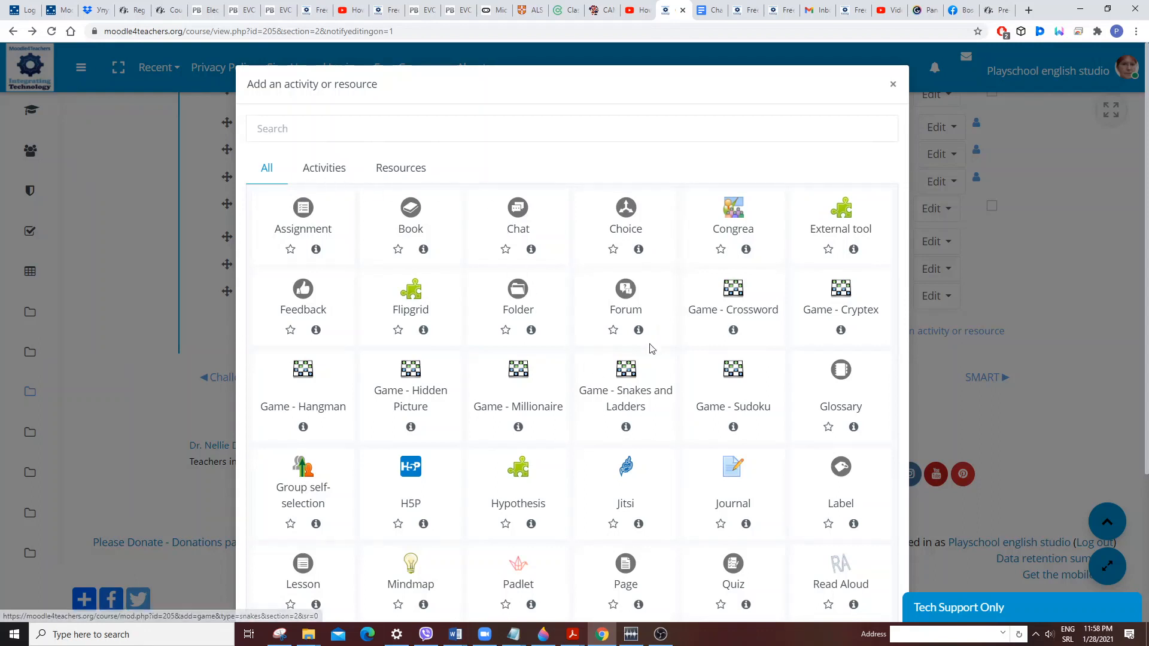
{"action": "left_click", "coordinate": [391, 170]}
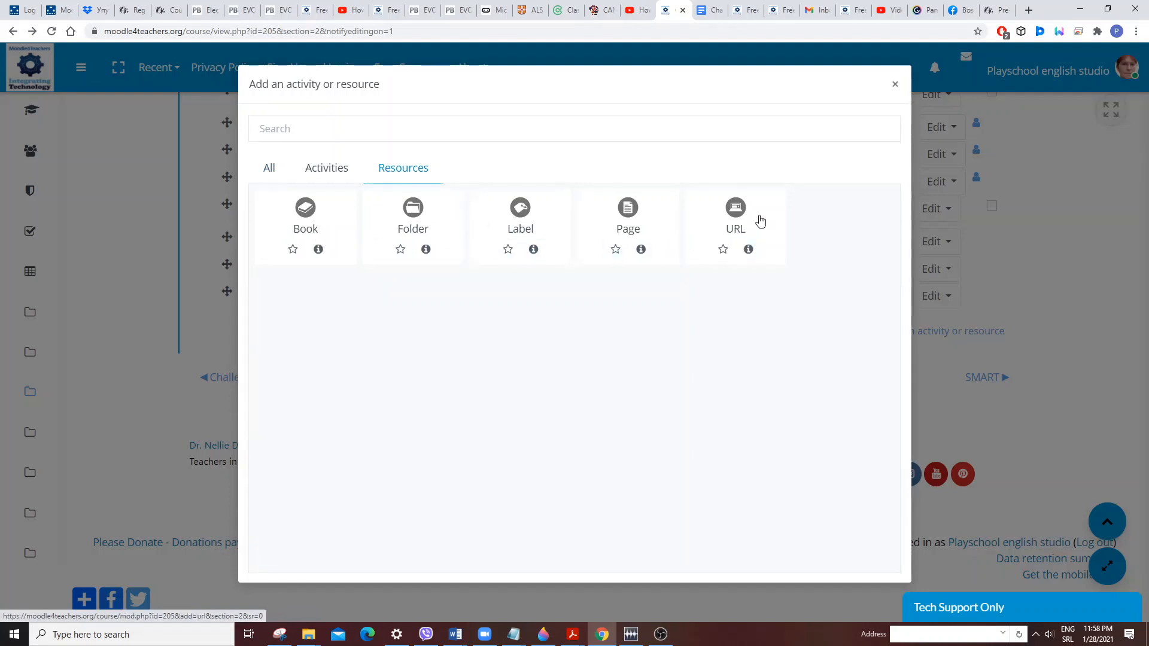
{"action": "left_click", "coordinate": [520, 230]}
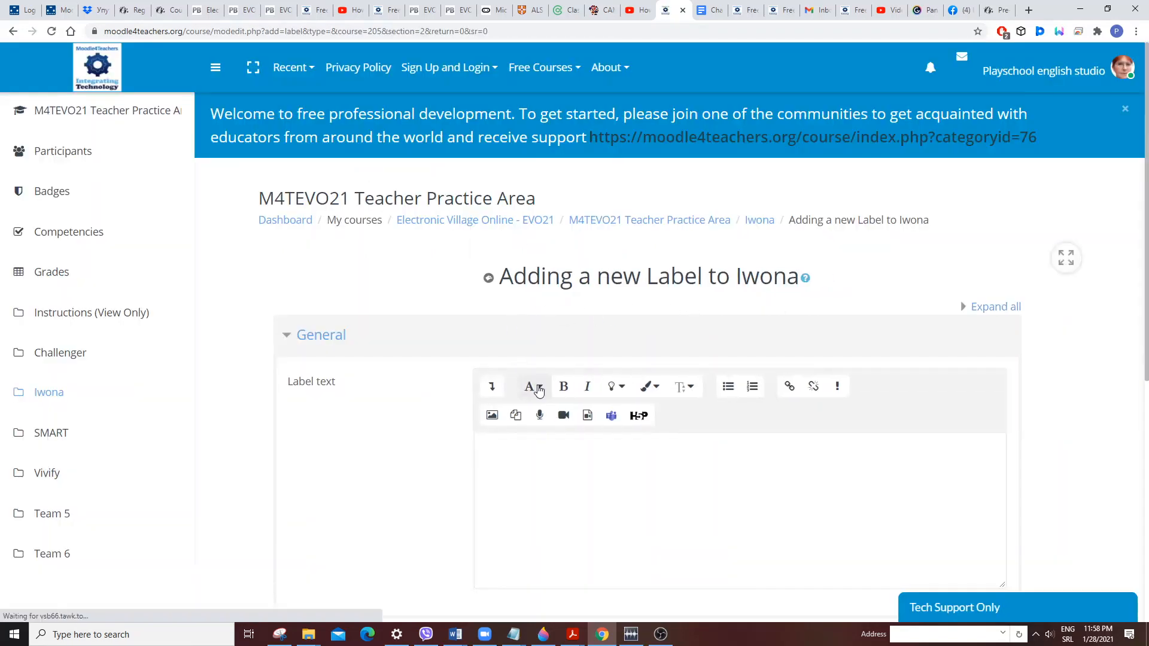
Enter Iwona as the label text.
{"action": "scroll", "coordinate": [502, 344], "scroll_direction": "down", "scroll_amount": 2}
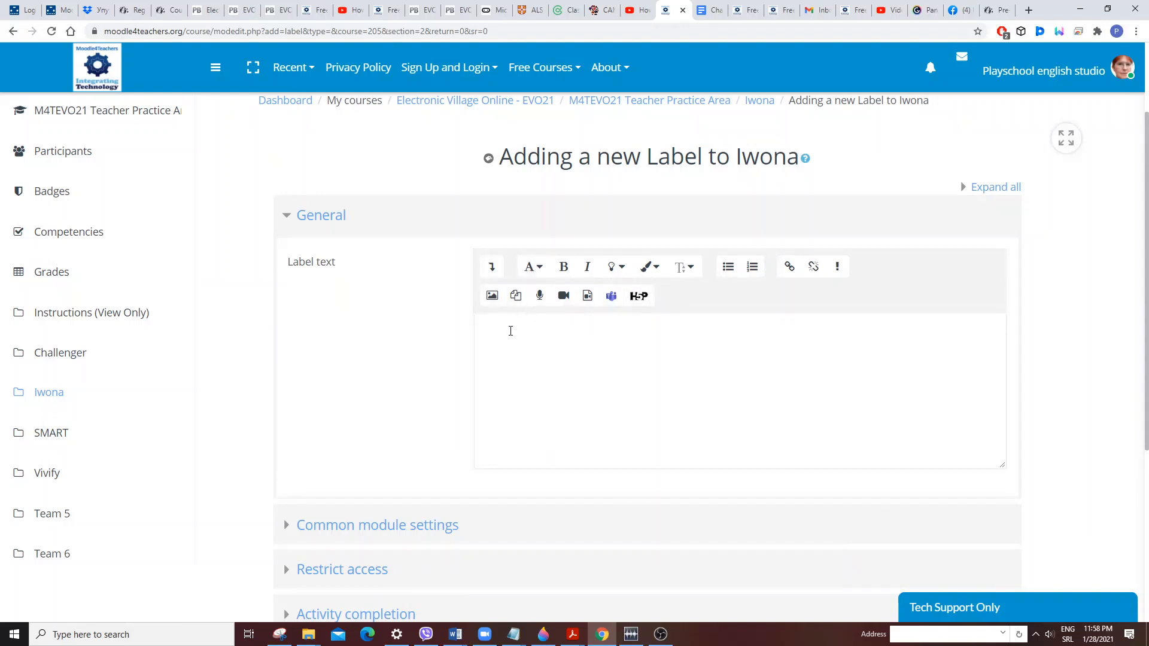
{"action": "left_click", "coordinate": [507, 332]}
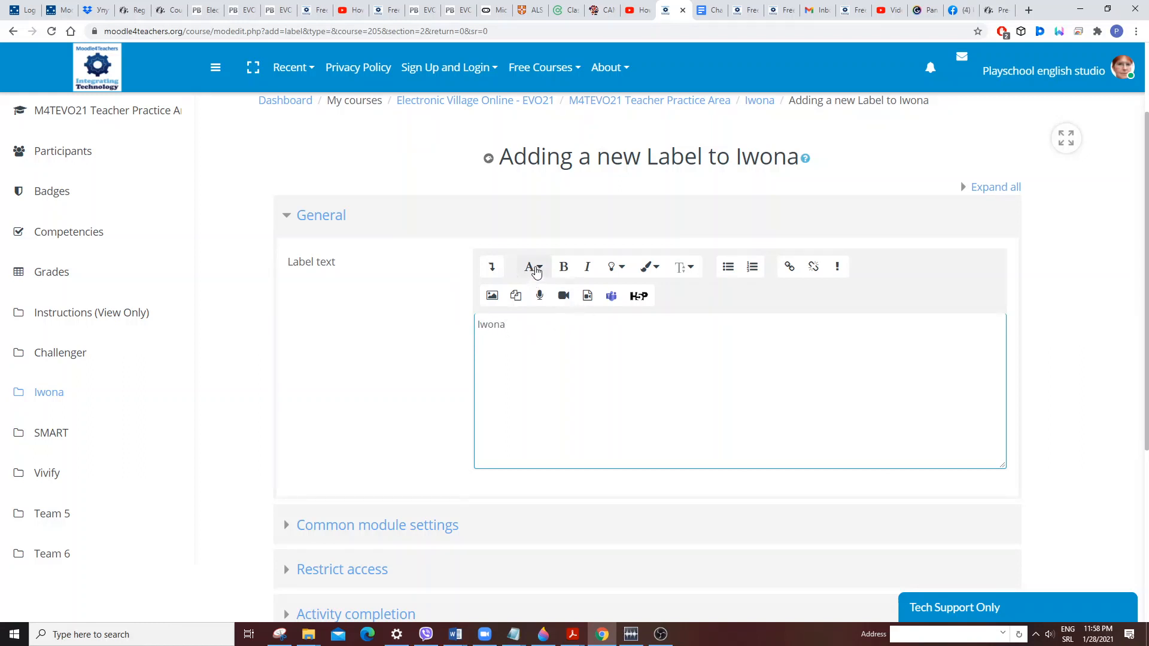
{"action": "left_click", "coordinate": [534, 269]}
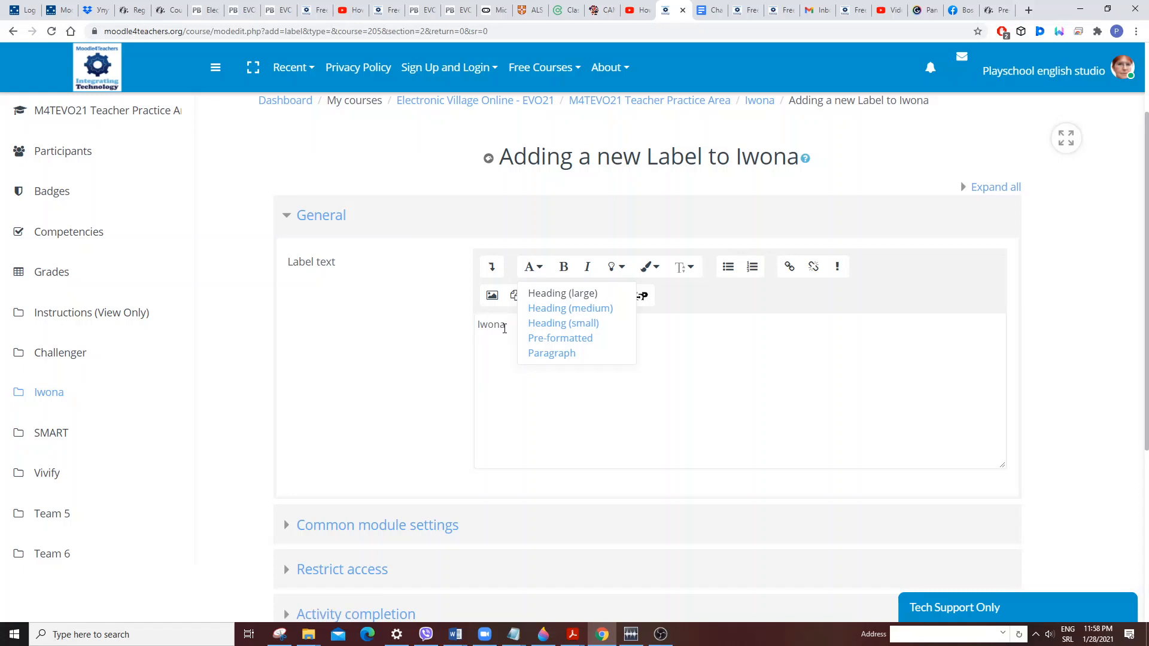
{"action": "key", "text": "Escape"}
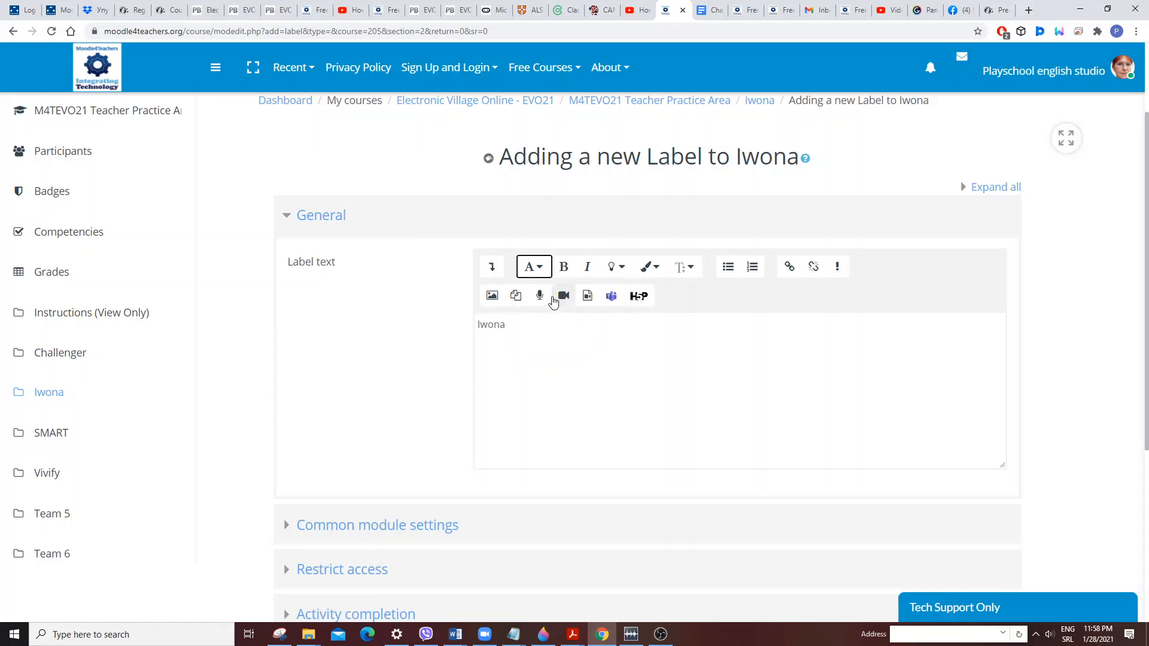
Select the label text Iwona and make it bold.
{"action": "left_click", "coordinate": [565, 269]}
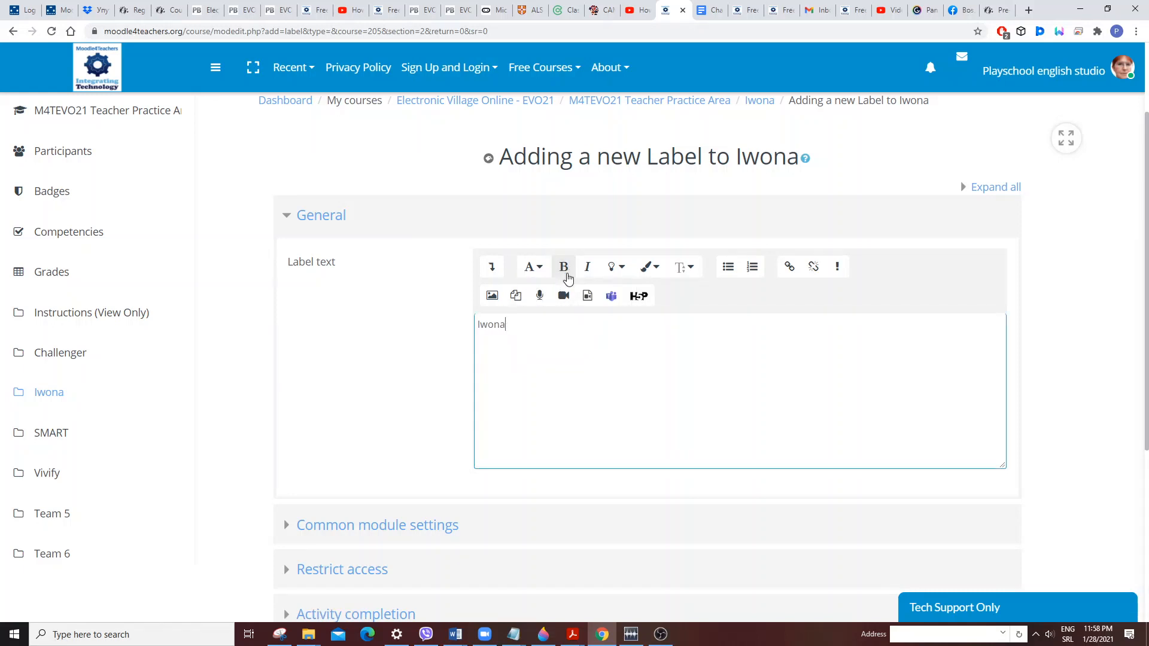
{"action": "left_click_drag", "start_coordinate": [504, 329], "coordinate": [464, 326]}
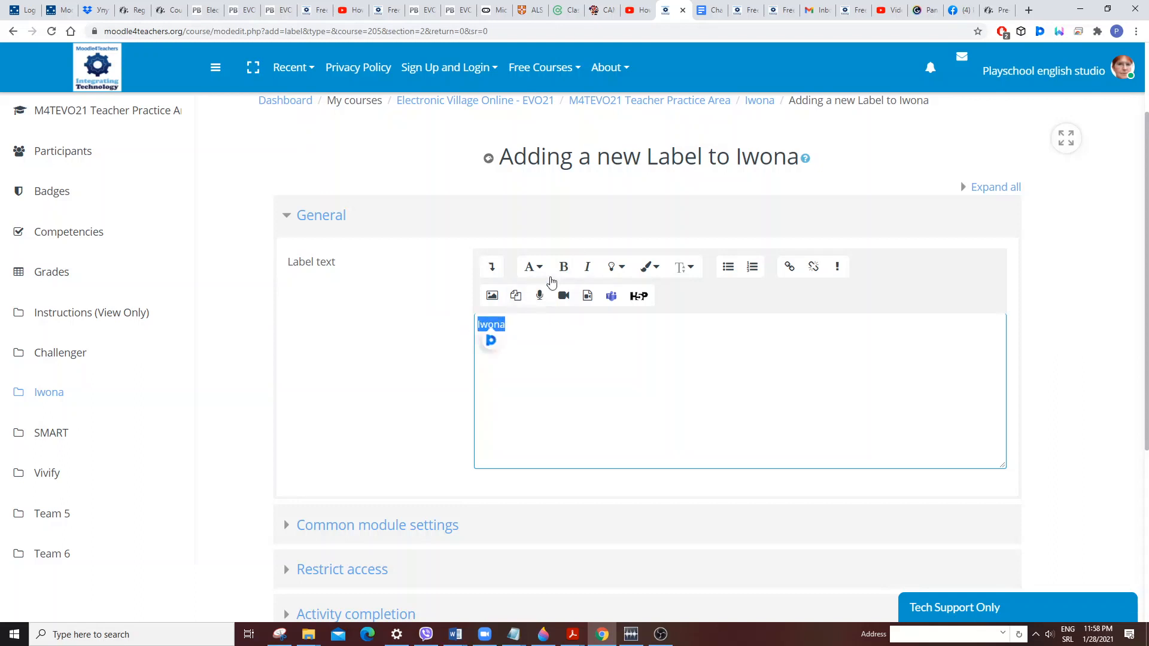
{"action": "left_click", "coordinate": [491, 340]}
{"action": "left_click", "coordinate": [563, 267]}
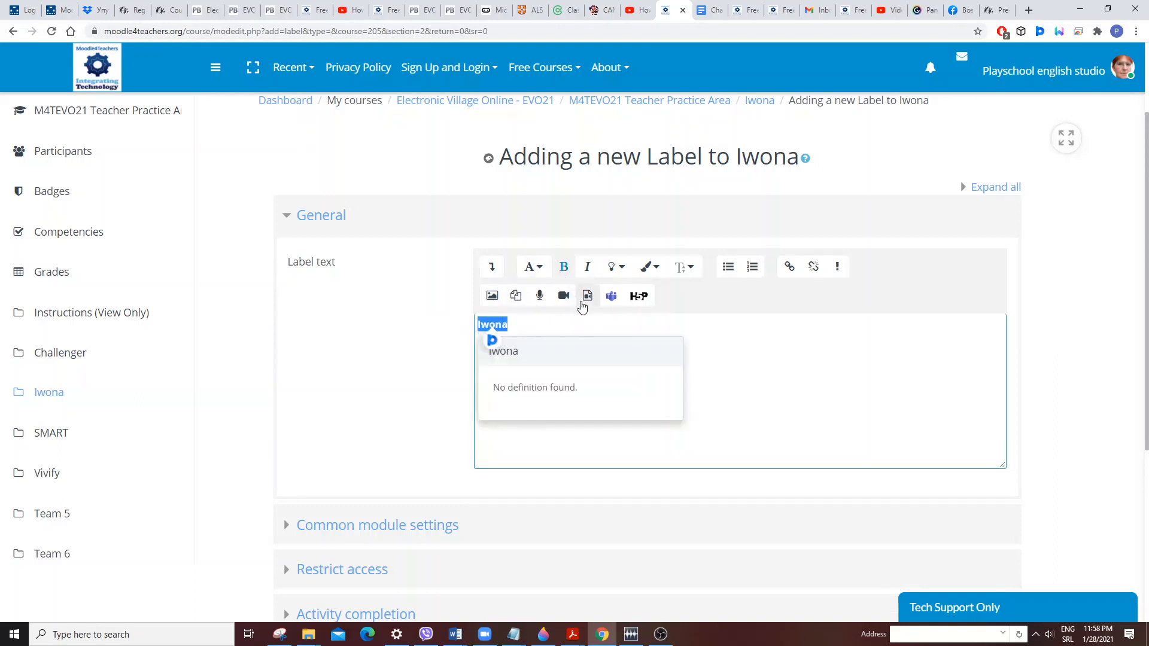
Italicize the selected label text and set its font size to xx-large.
{"action": "left_click", "coordinate": [590, 269]}
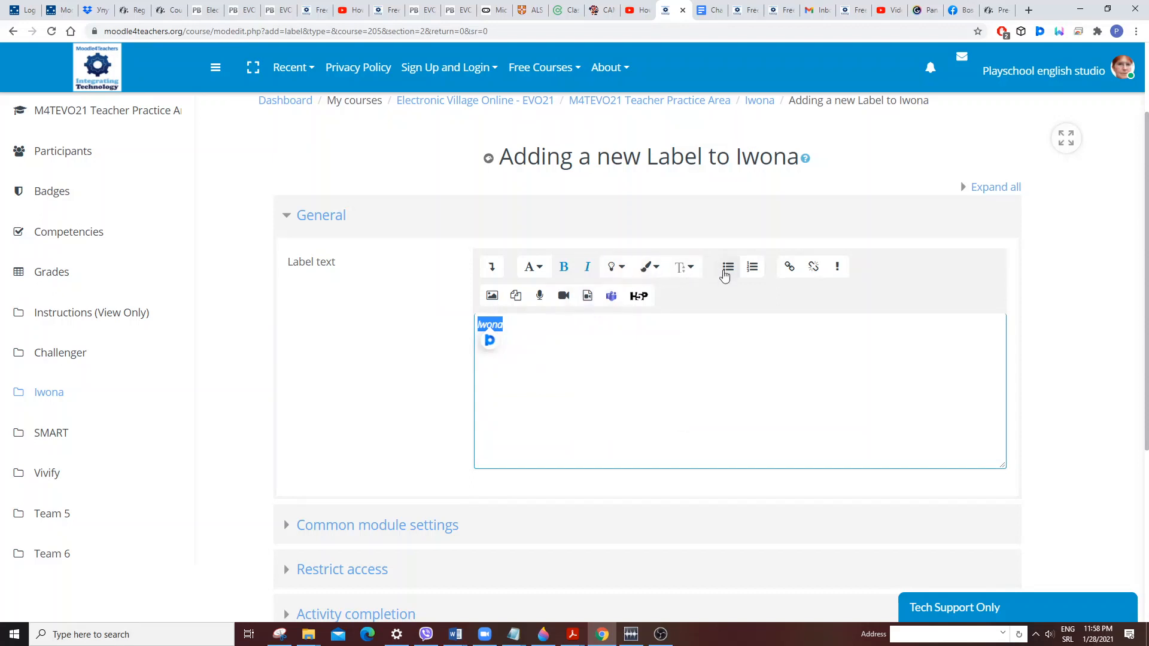
{"action": "left_click", "coordinate": [690, 270]}
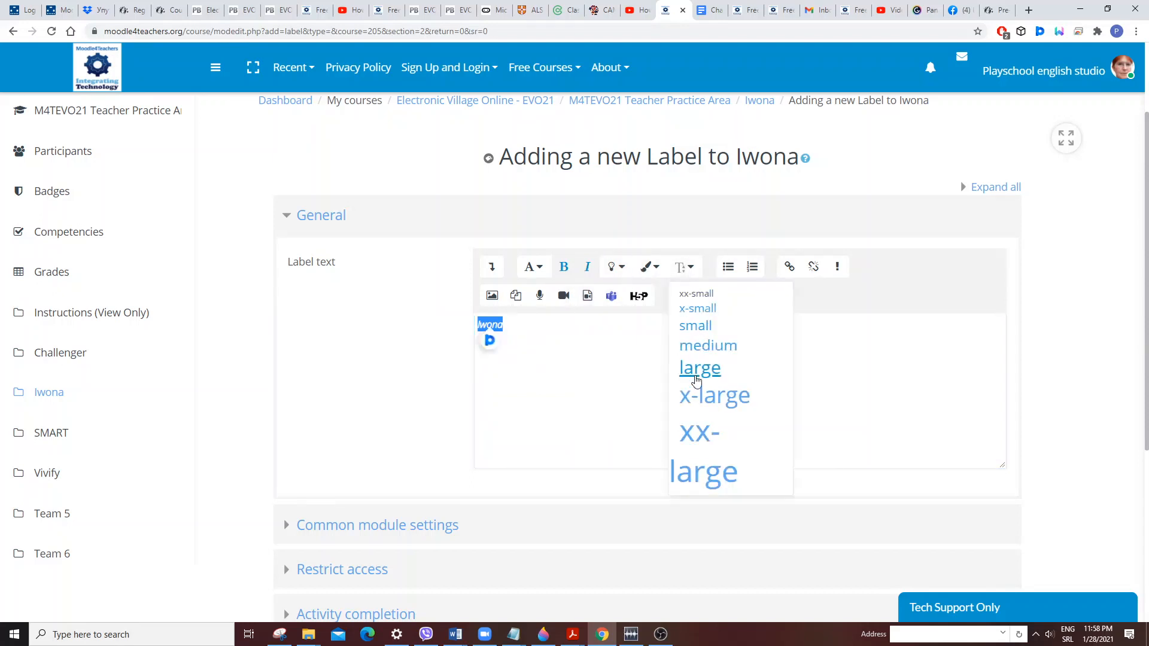
{"action": "left_click", "coordinate": [702, 473]}
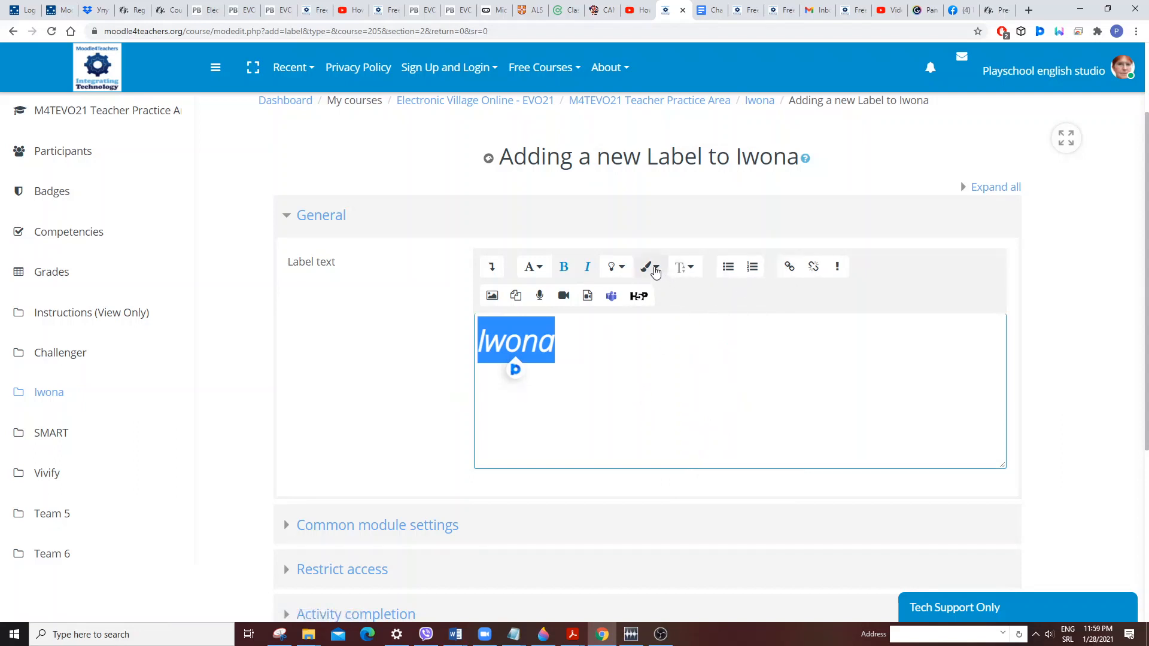
Change the label text colour to green.
{"action": "left_click", "coordinate": [651, 267]}
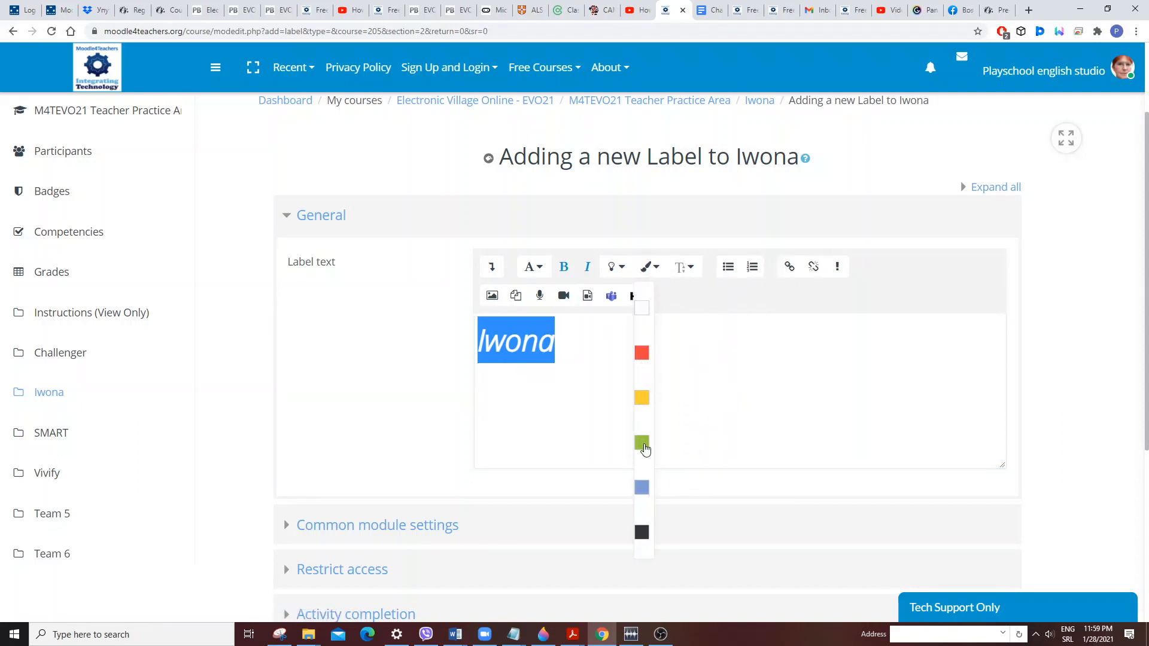
{"action": "left_click", "coordinate": [643, 444]}
{"action": "left_click", "coordinate": [576, 384]}
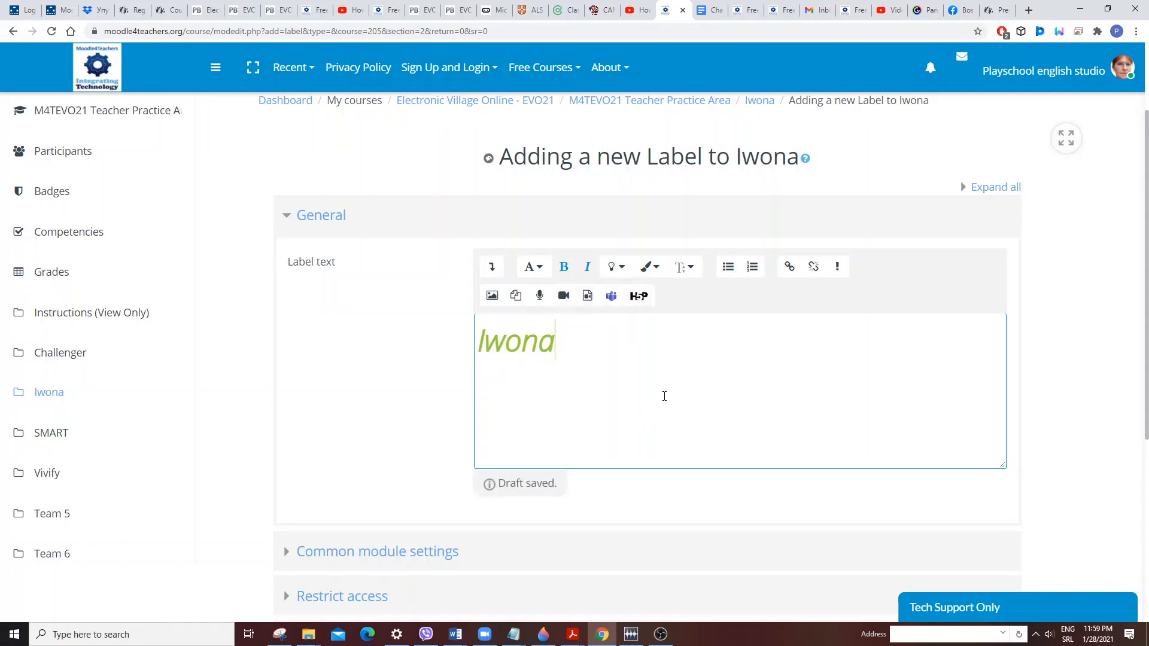
Examine the label's common module settings and its availability options.
{"action": "scroll", "coordinate": [664, 396], "scroll_direction": "down", "scroll_amount": 3}
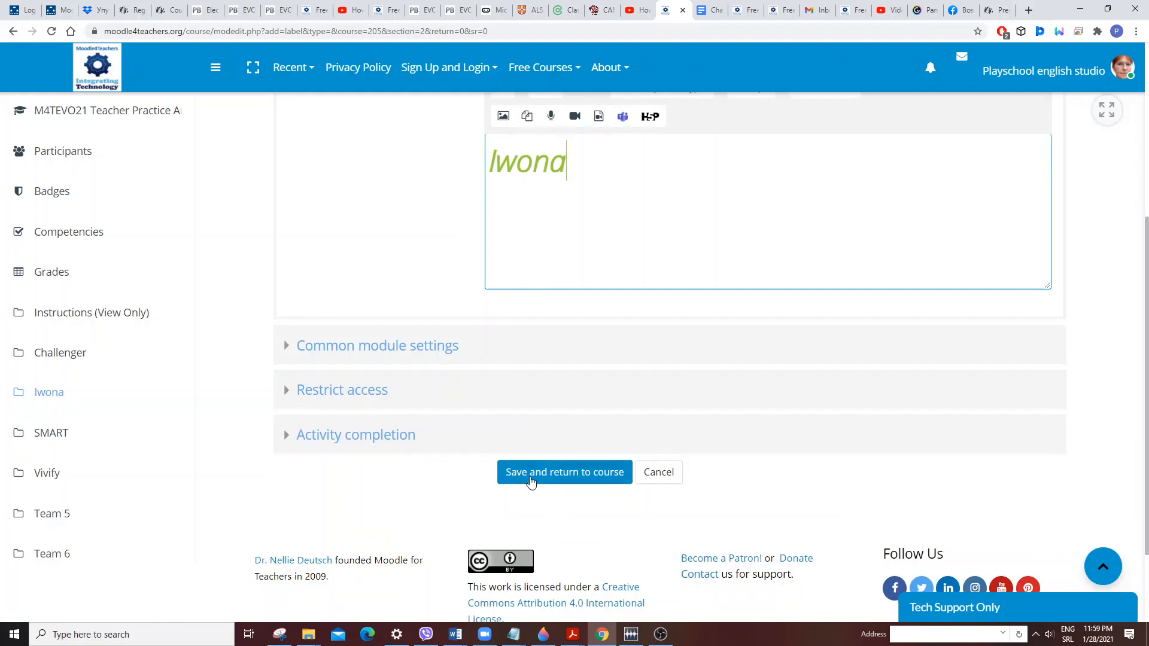
{"action": "left_click", "coordinate": [374, 348]}
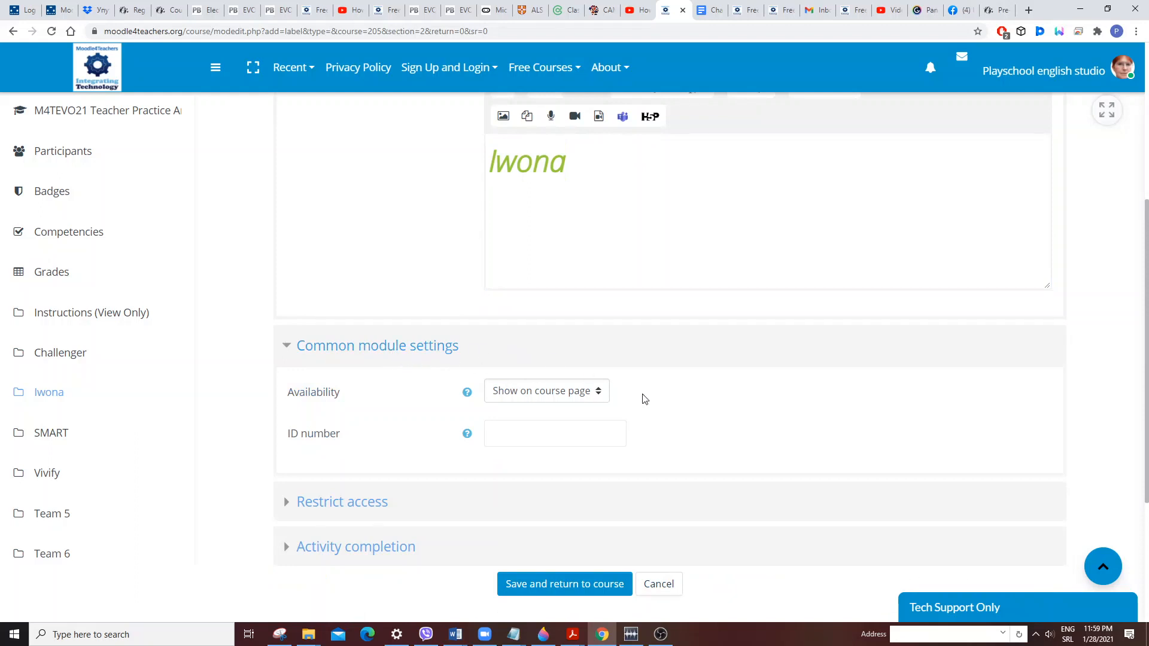
{"action": "left_click", "coordinate": [599, 392]}
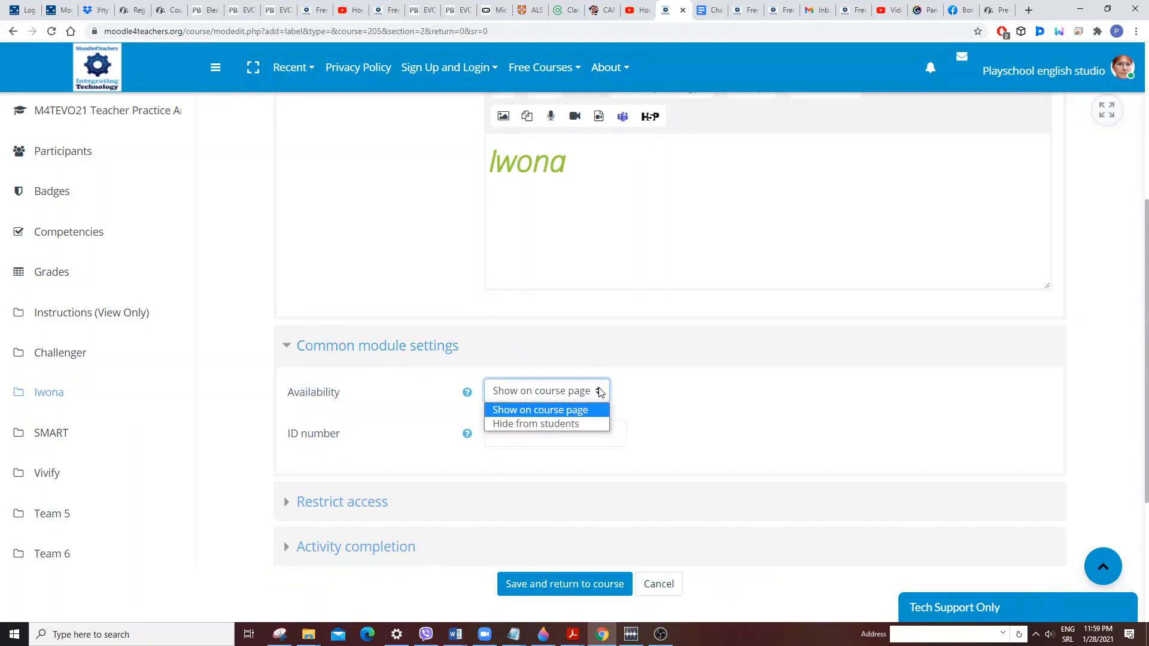
{"action": "left_click", "coordinate": [717, 412]}
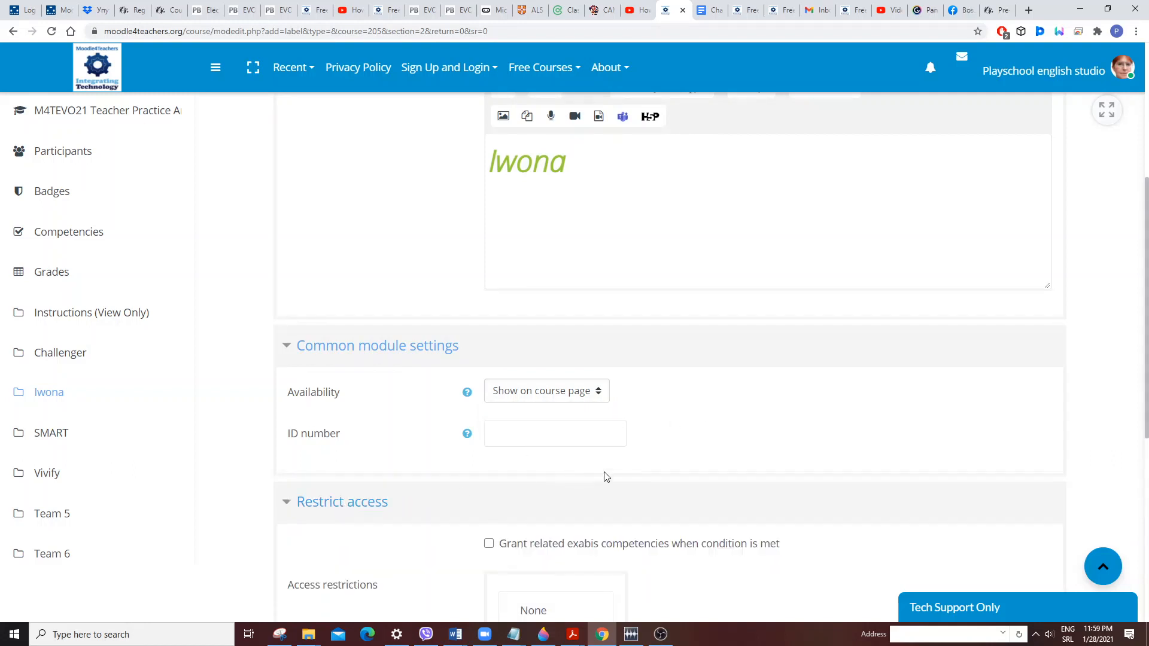
Save the label and return to the Iwona section of the course page.
{"action": "scroll", "coordinate": [598, 470], "scroll_direction": "down", "scroll_amount": 2}
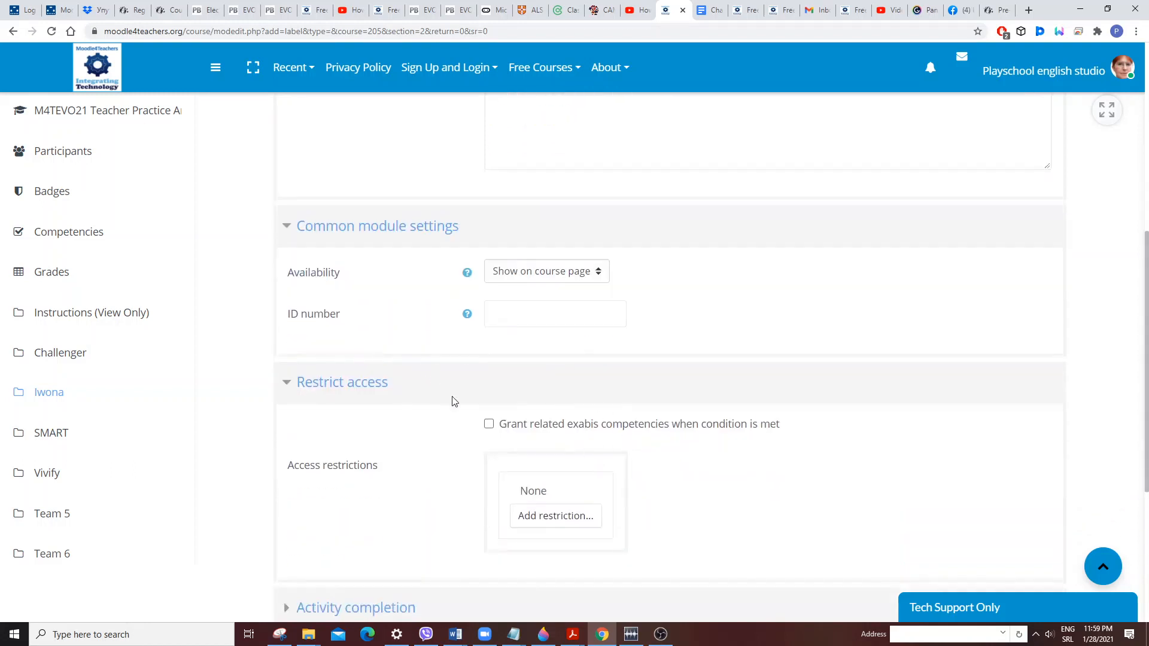
{"action": "scroll", "coordinate": [453, 400], "scroll_direction": "down", "scroll_amount": 5}
{"action": "left_click", "coordinate": [357, 327]}
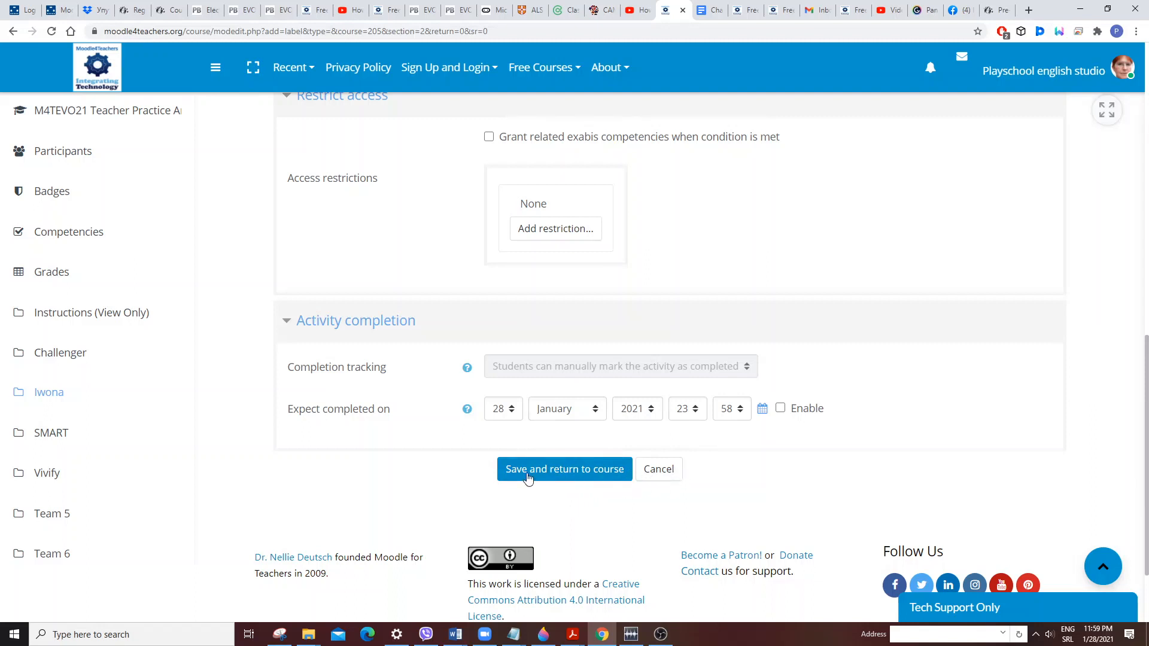
{"action": "left_click", "coordinate": [556, 475]}
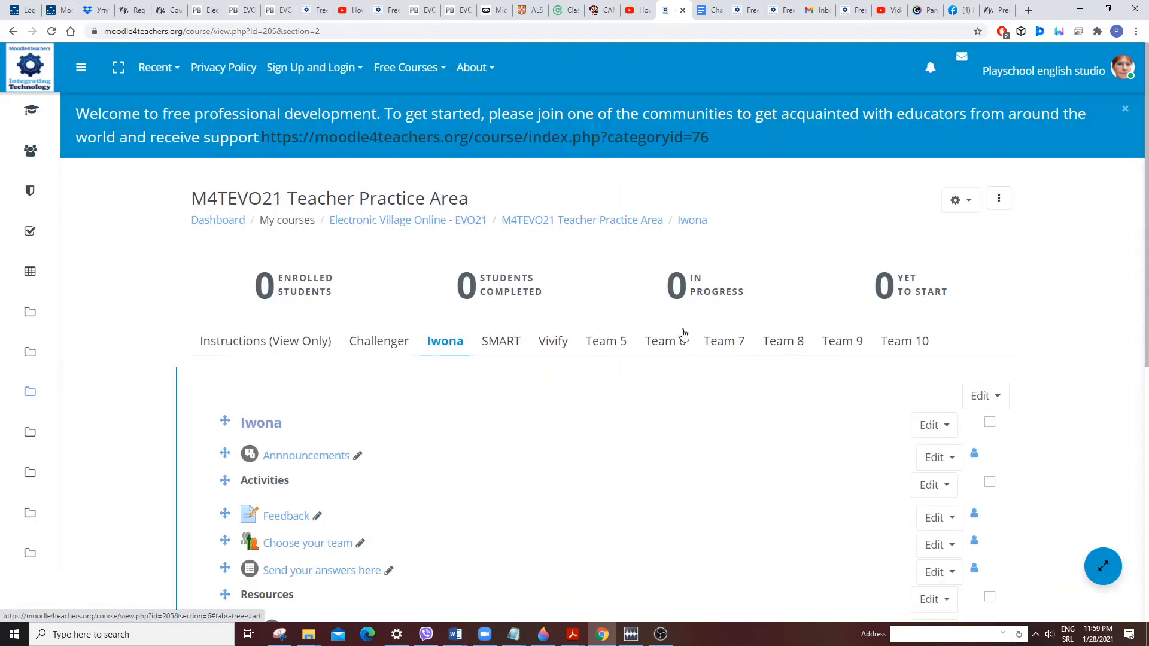
{"action": "scroll", "coordinate": [536, 393], "scroll_direction": "down", "scroll_amount": 4}
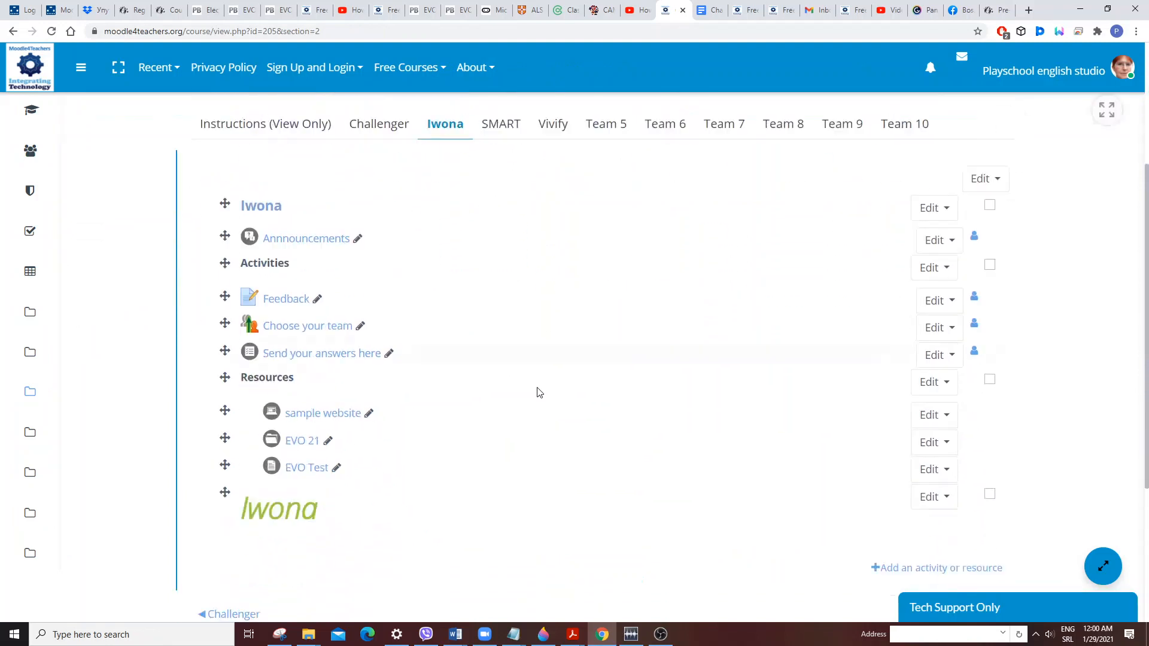